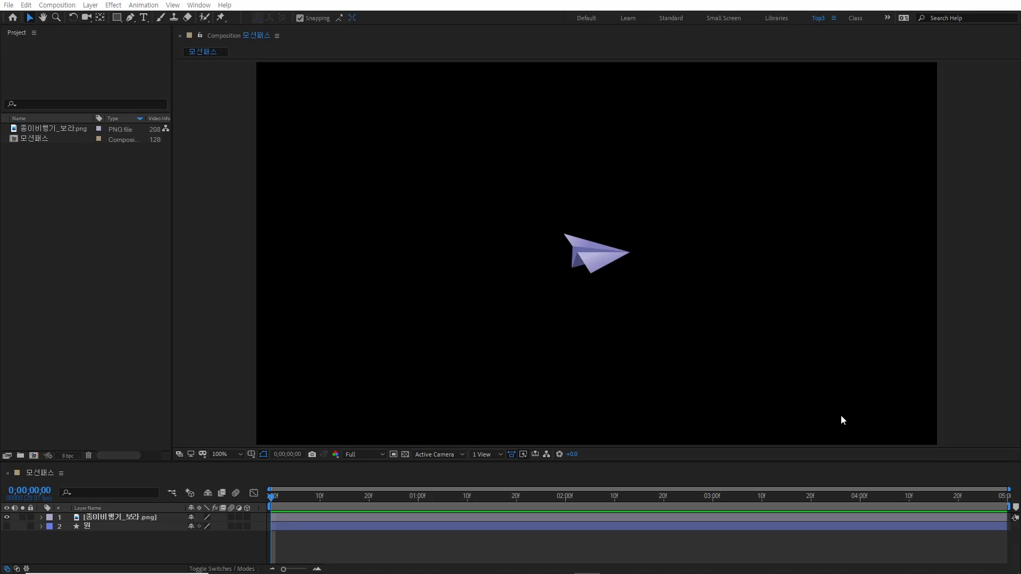
click(48, 129)
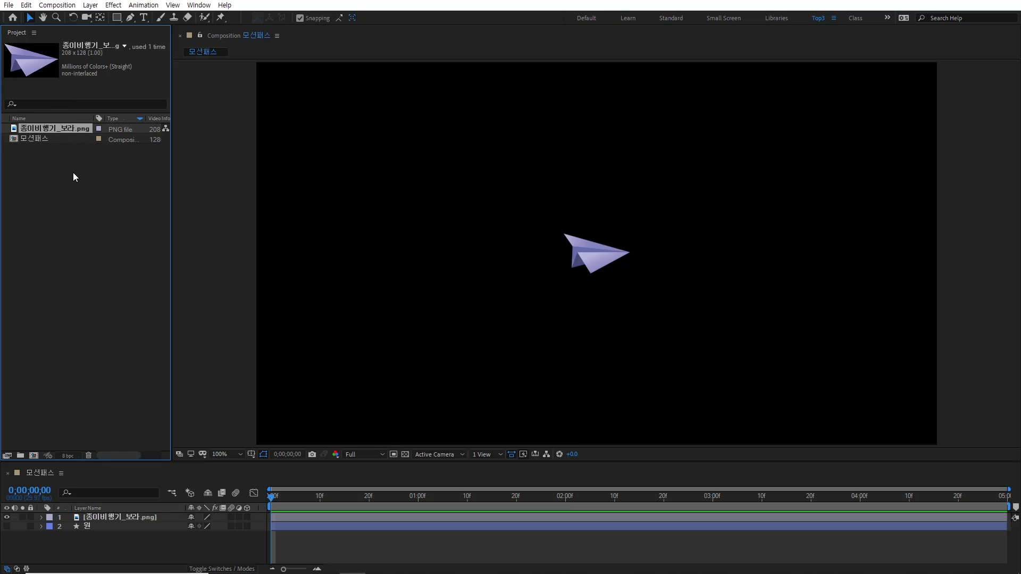
click(47, 139)
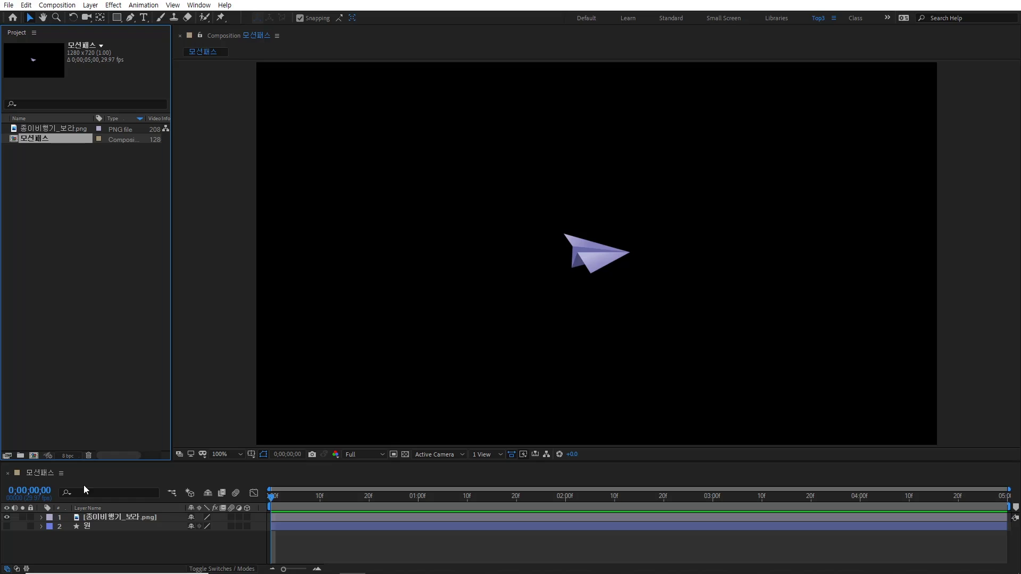
click(98, 481)
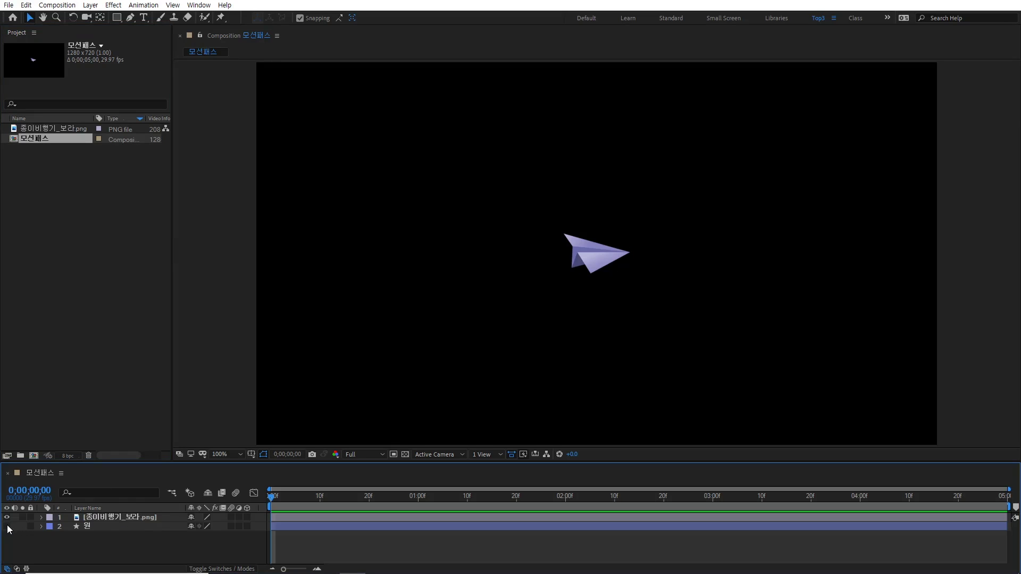
Move the paper airplane to the frame's left edge at position 56, 360 and set a Position keyframe at 0 seconds.
click(134, 521)
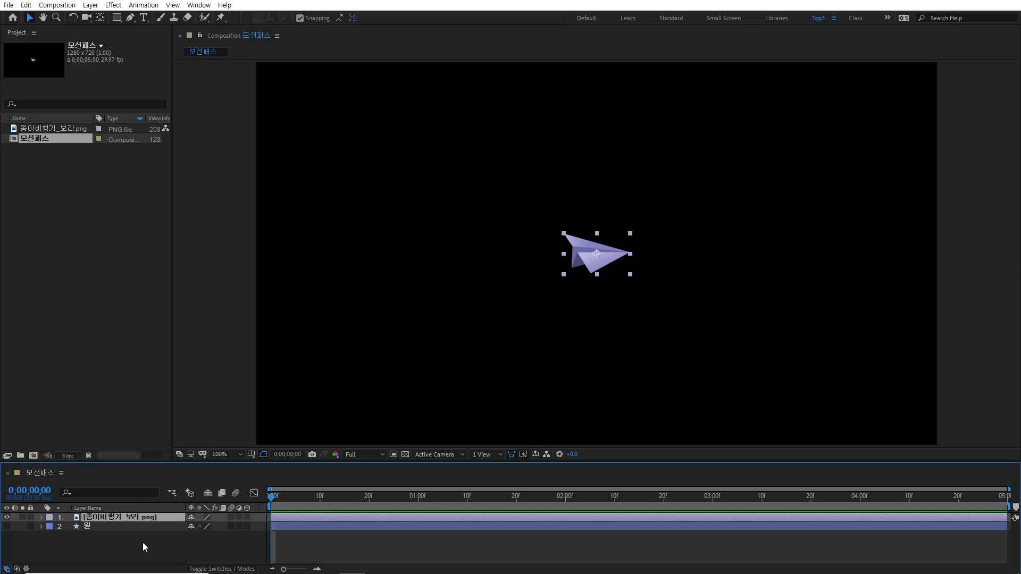
key(p)
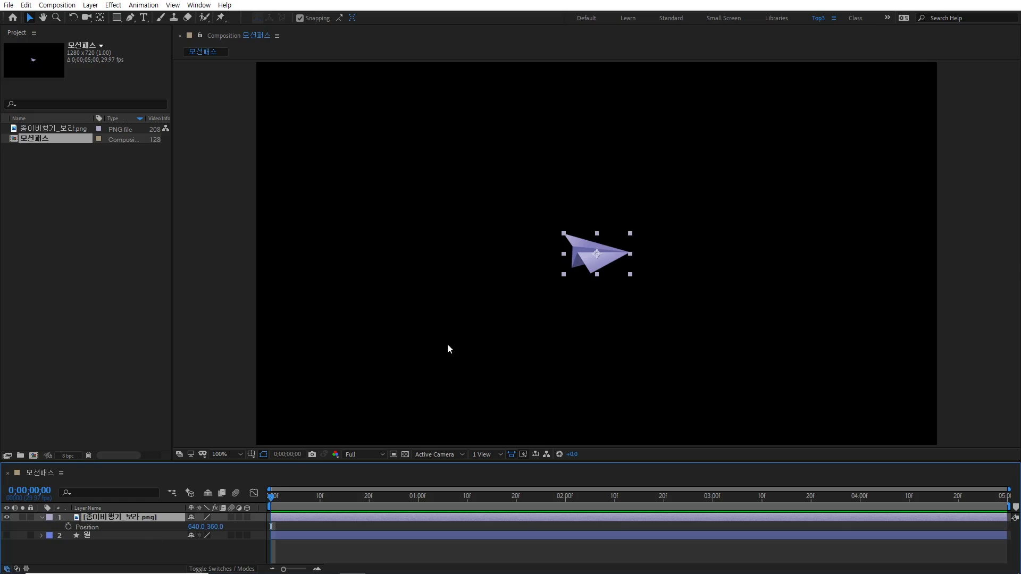
drag(590, 260, 274, 242)
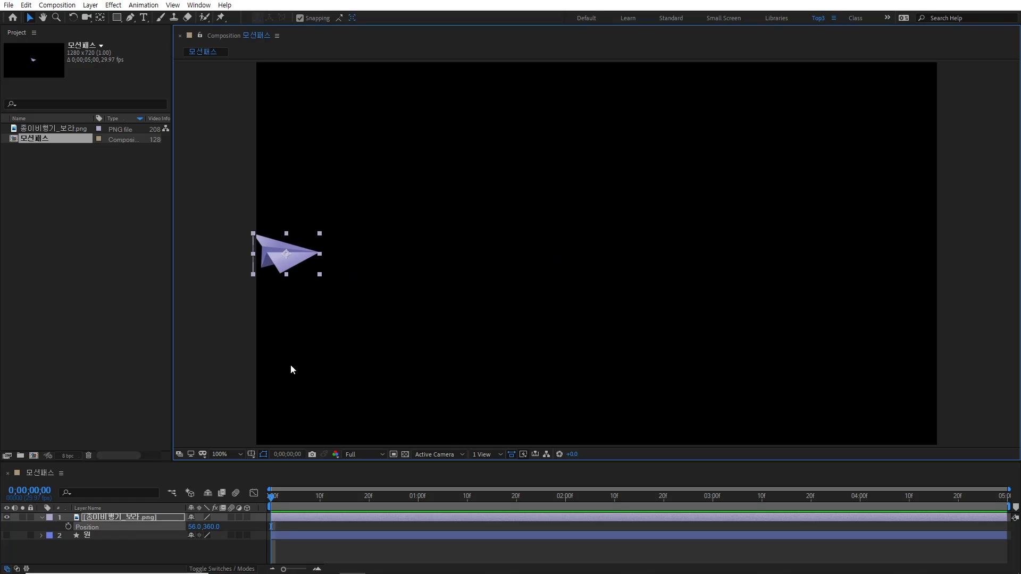
click(69, 526)
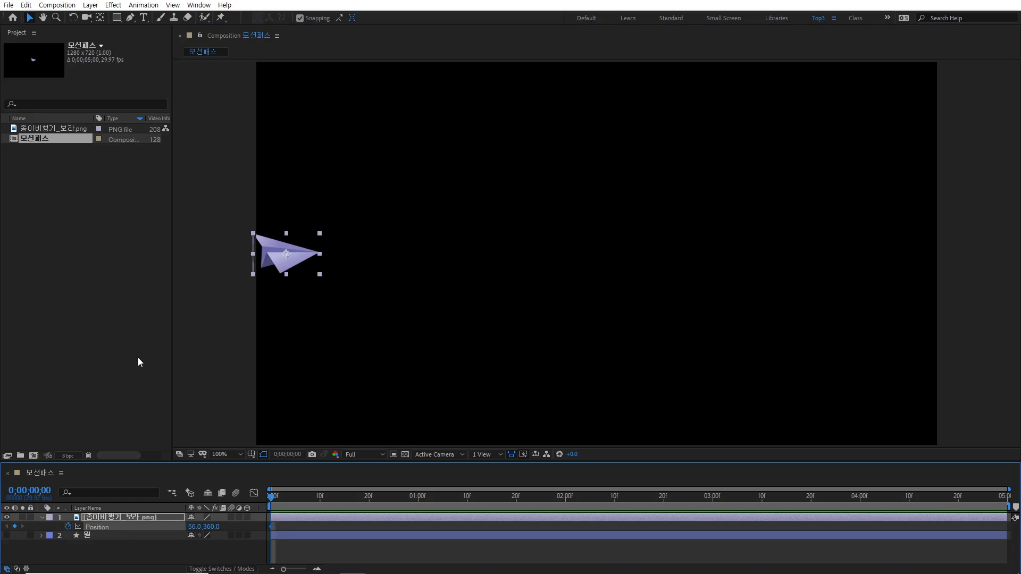
At 3 seconds, move the paper airplane straight across to the frame's right side at position 1177, 360.
click(42, 492)
text(300)
key(Return)
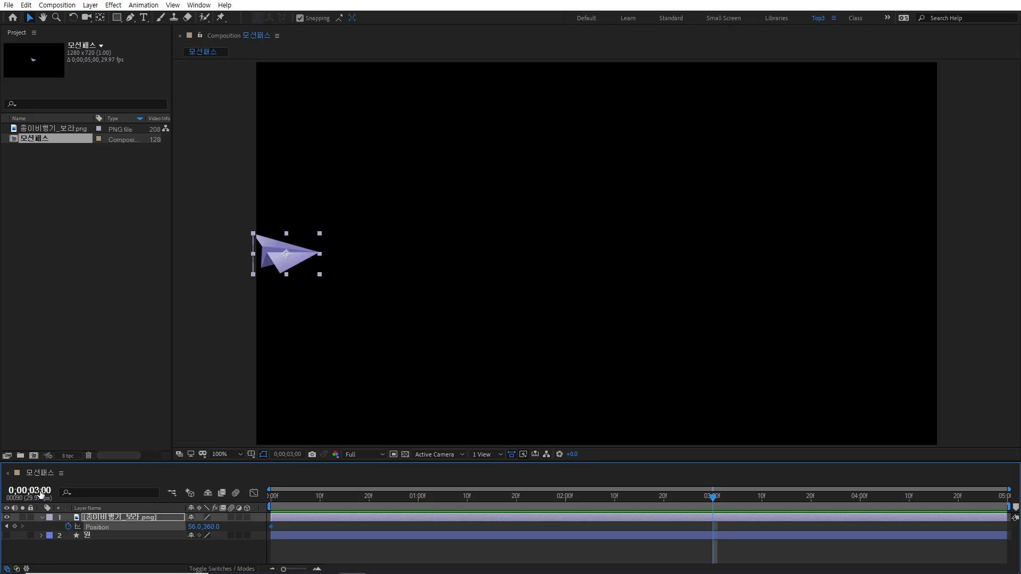
drag(295, 268, 889, 308)
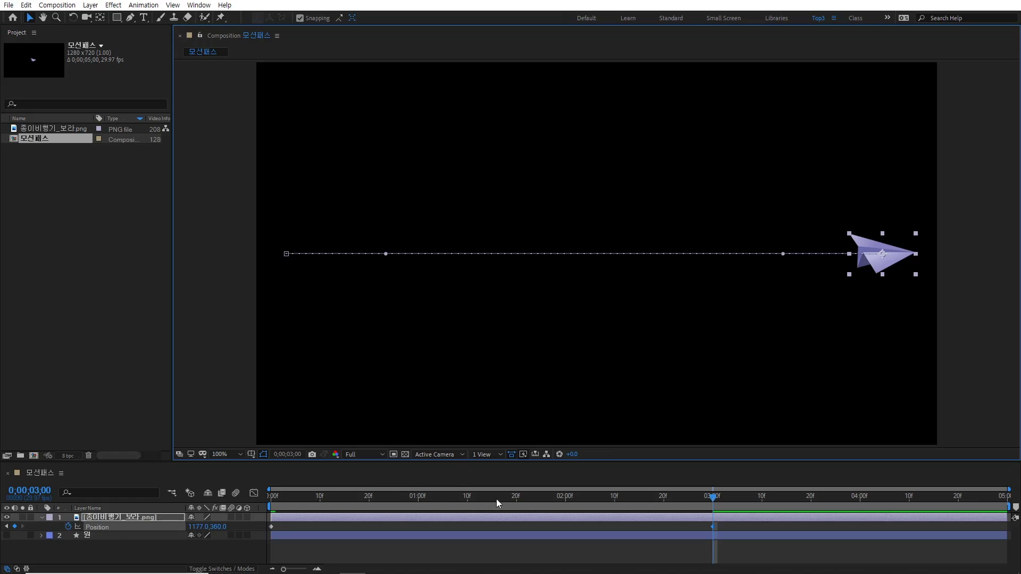
Raise the airplane to about 430, 151 at 1 second and lower it to about 809, 540 at 2 seconds, previewing the wave path.
click(418, 502)
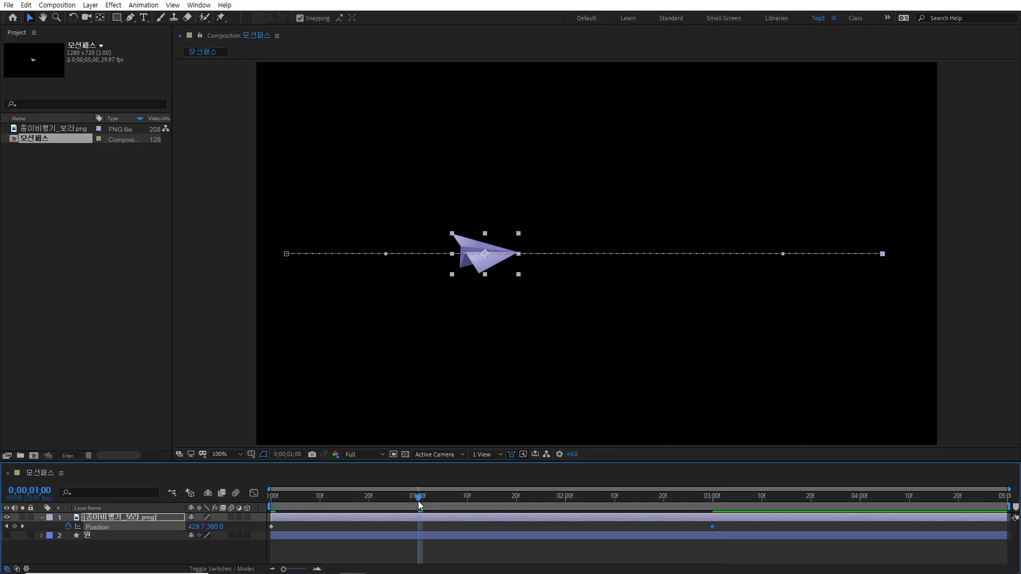
drag(485, 261, 486, 153)
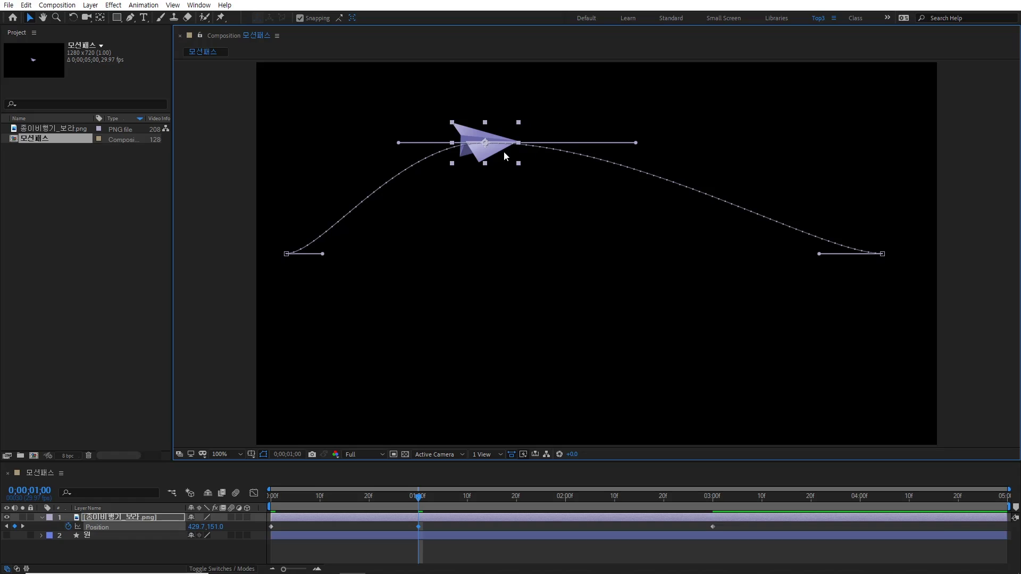
click(565, 499)
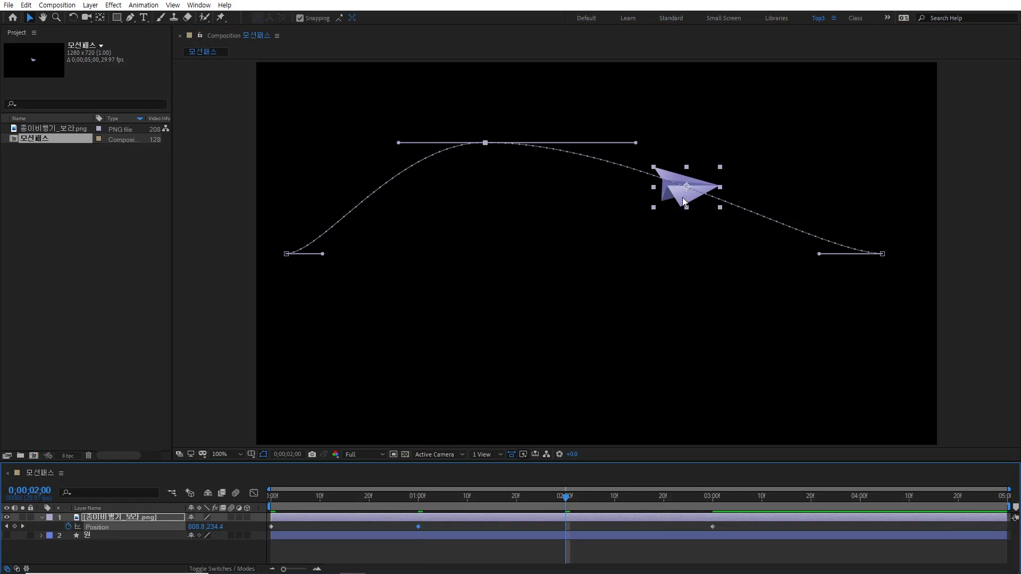
drag(689, 203, 674, 375)
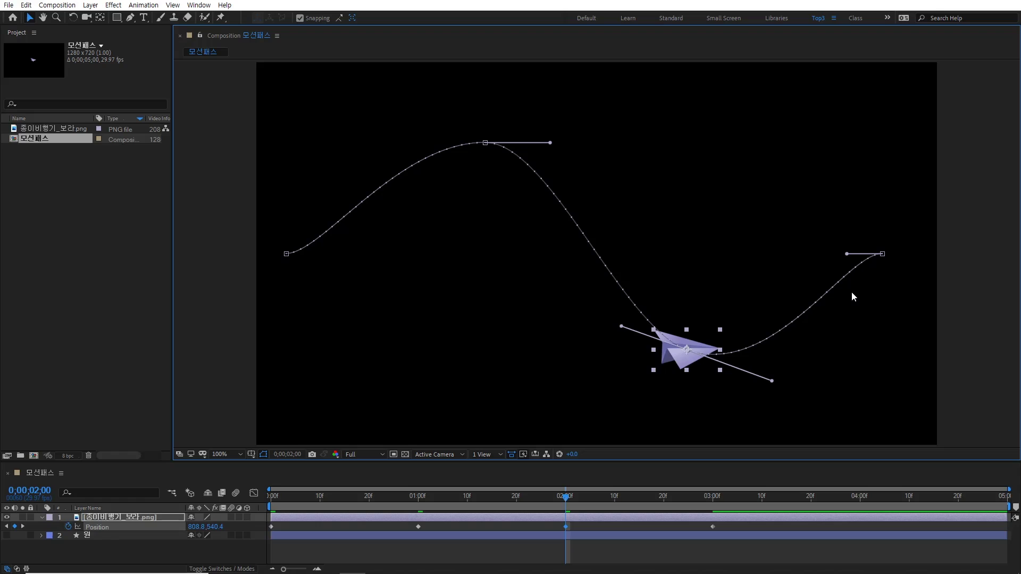
key(space)
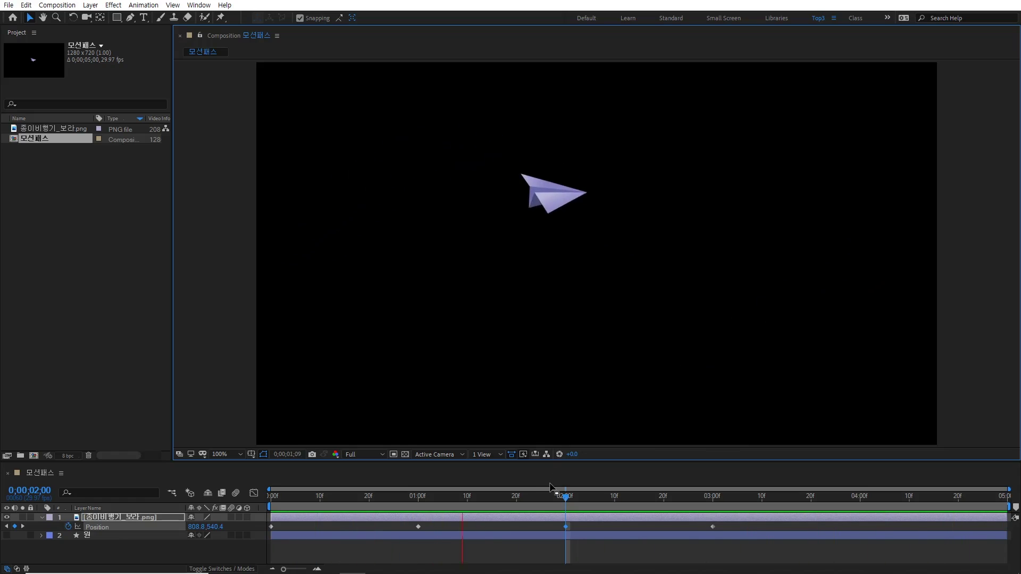
key(space)
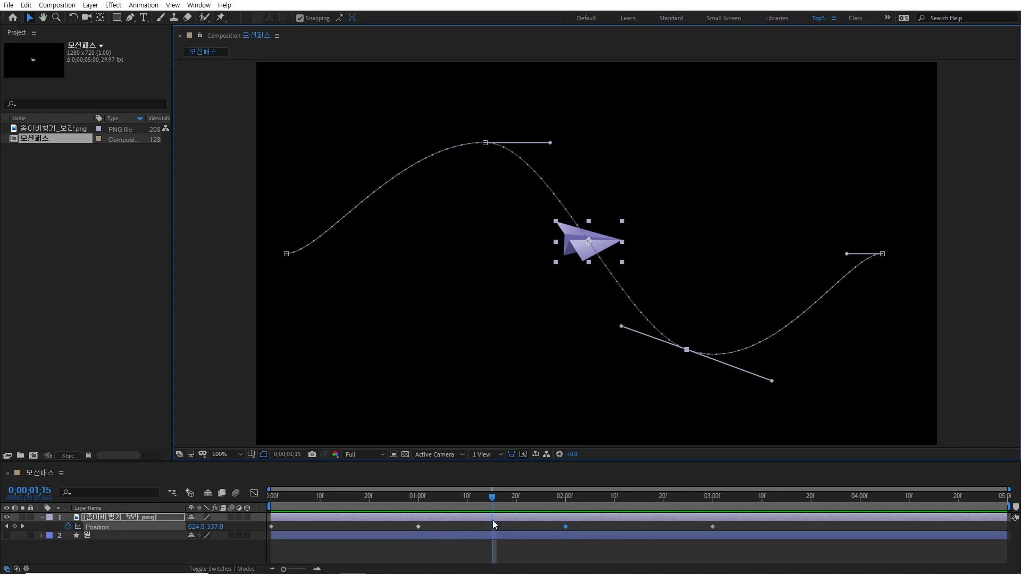
Move the two middle Position keyframes to 2 seconds and 2 seconds 10 frames, and preview the changed speed.
click(418, 526)
drag(418, 526, 560, 530)
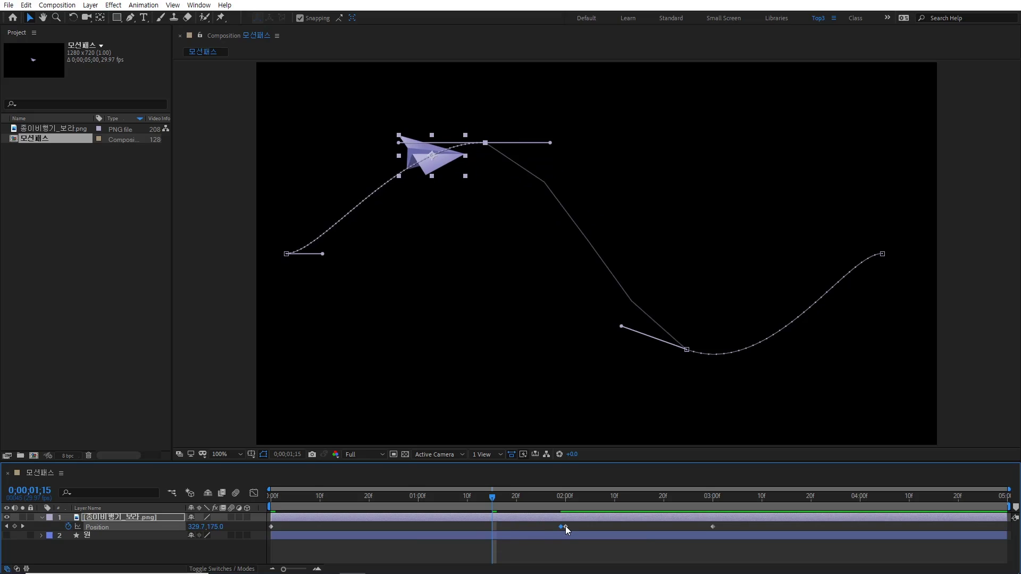
mouse_move(565, 526)
mouse_down()
mouse_move(620, 529)
mouse_move(565, 525)
mouse_up()
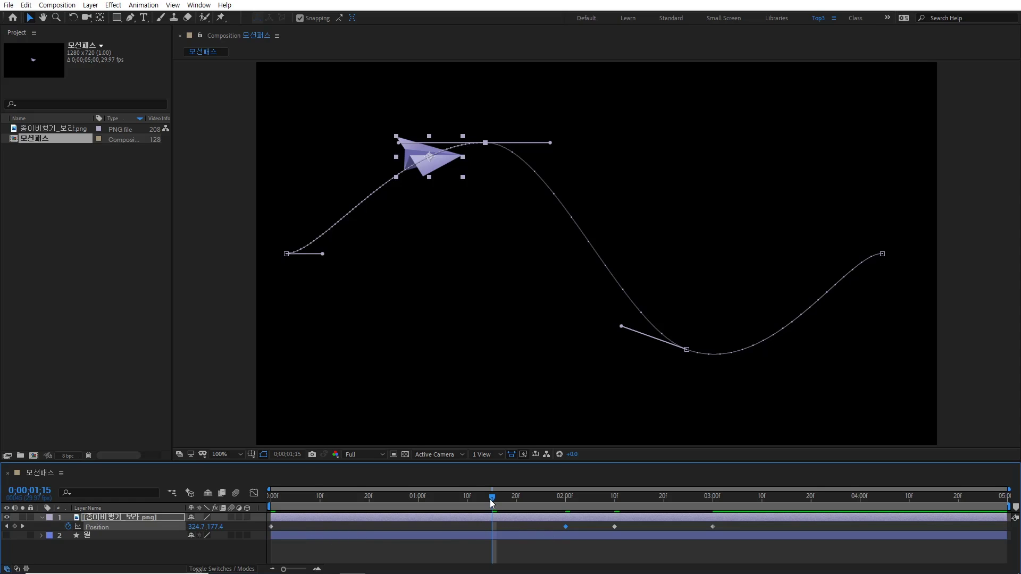
key(space)
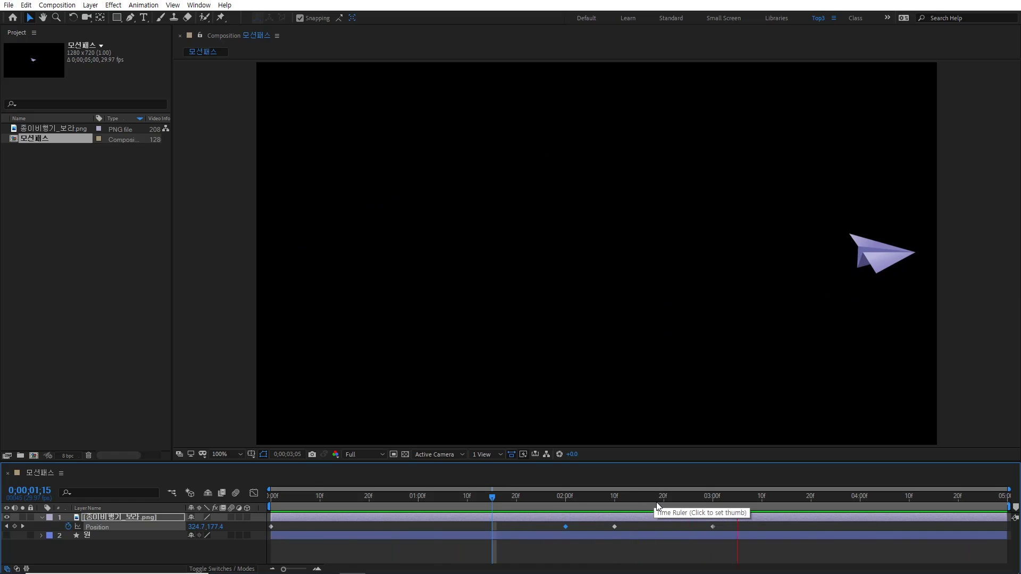
key(space)
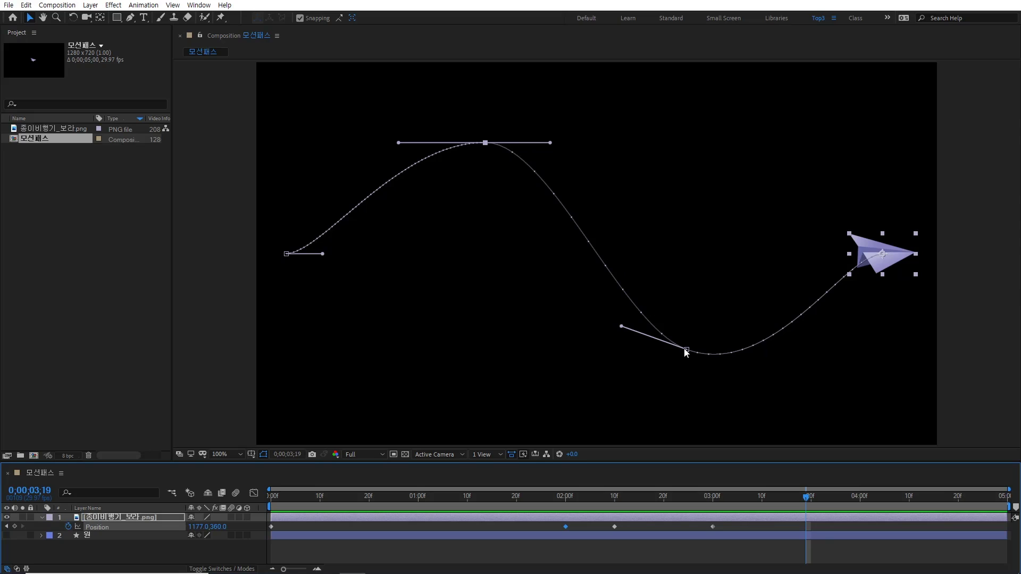
key(space)
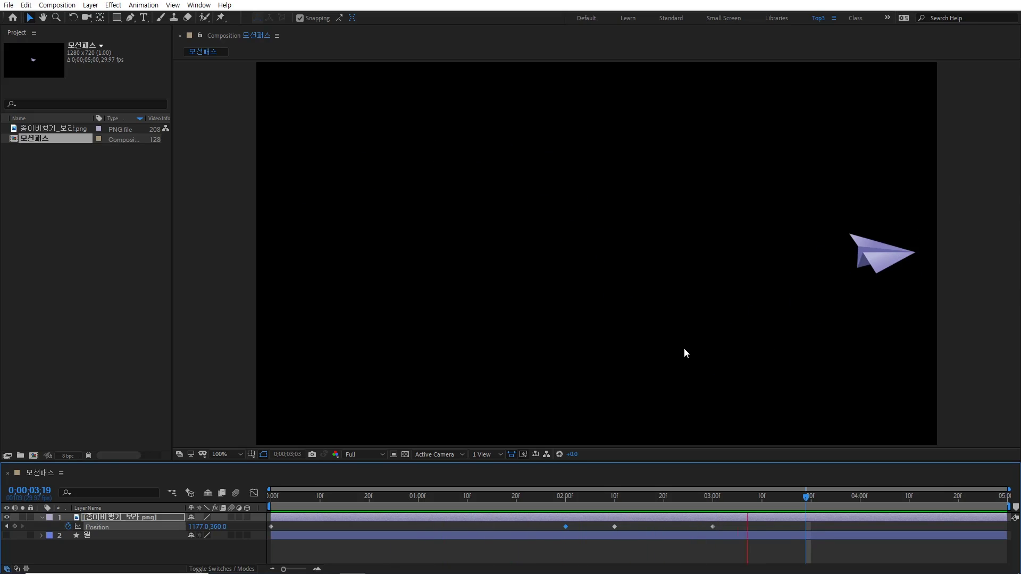
key(space)
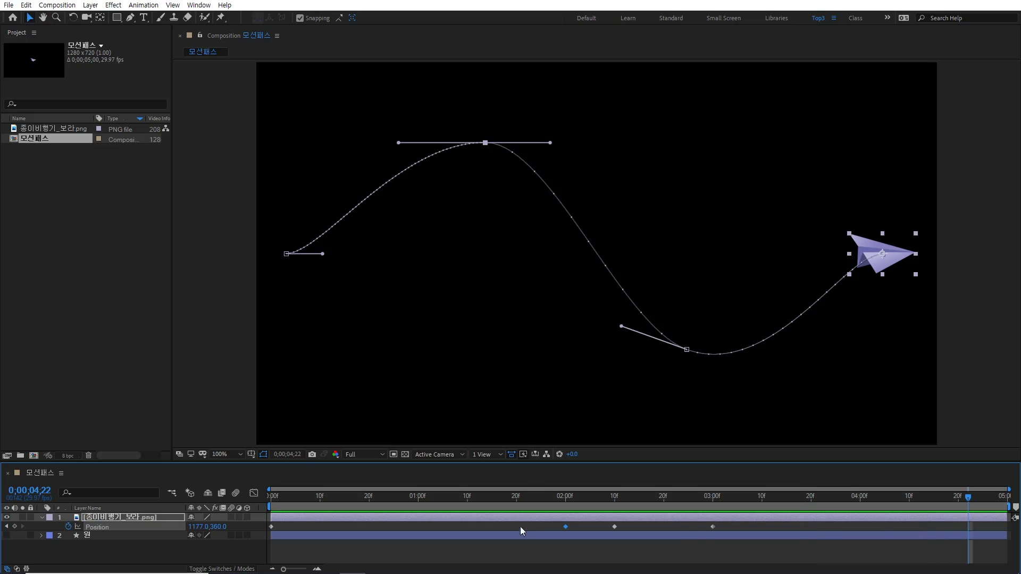
Replace the two middle Position keyframes with one at 0;00;01;20, lowering the airplane to about 677, 530, and preview the curve.
drag(538, 526, 628, 532)
key(Delete)
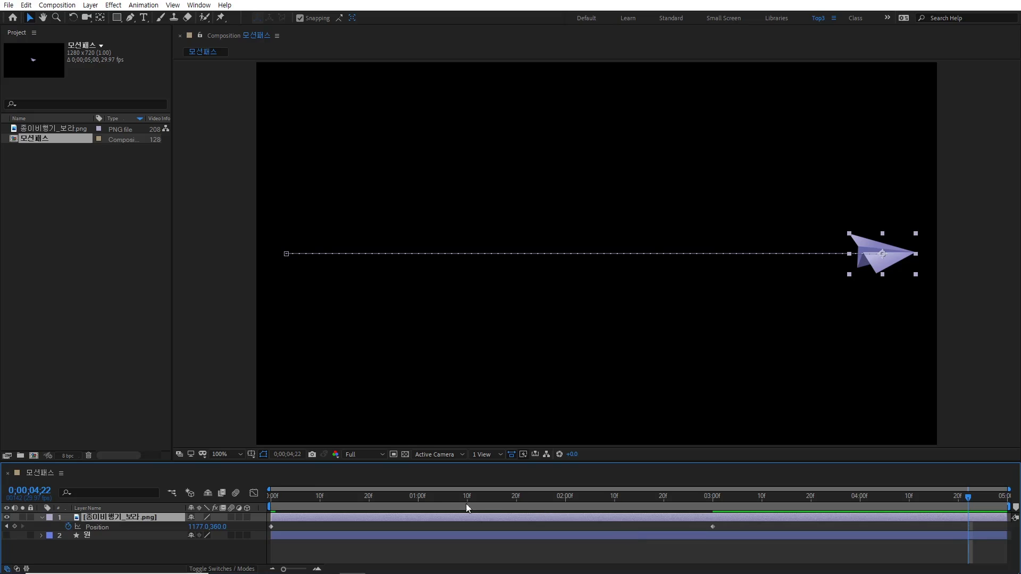
click(516, 501)
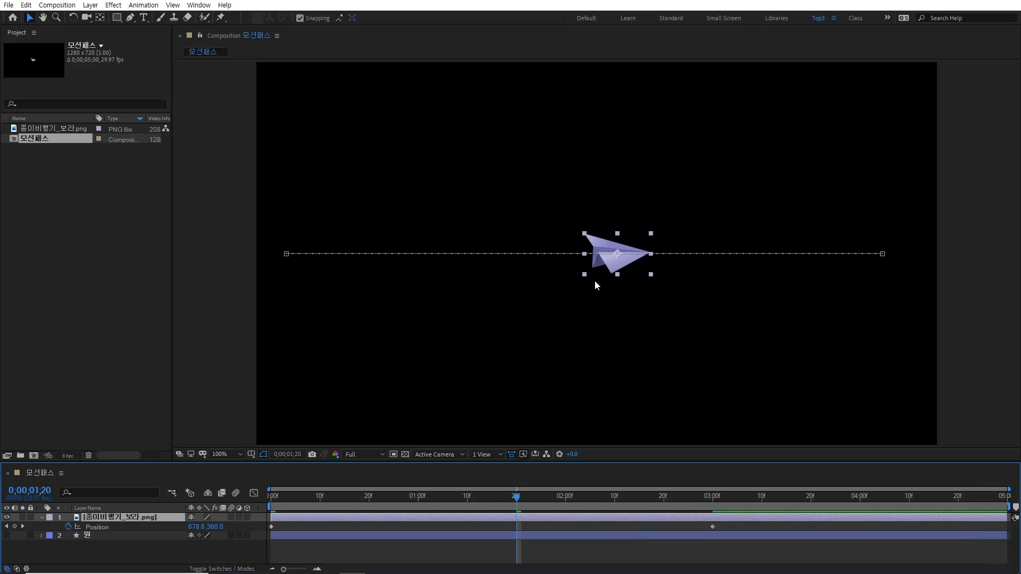
click(609, 264)
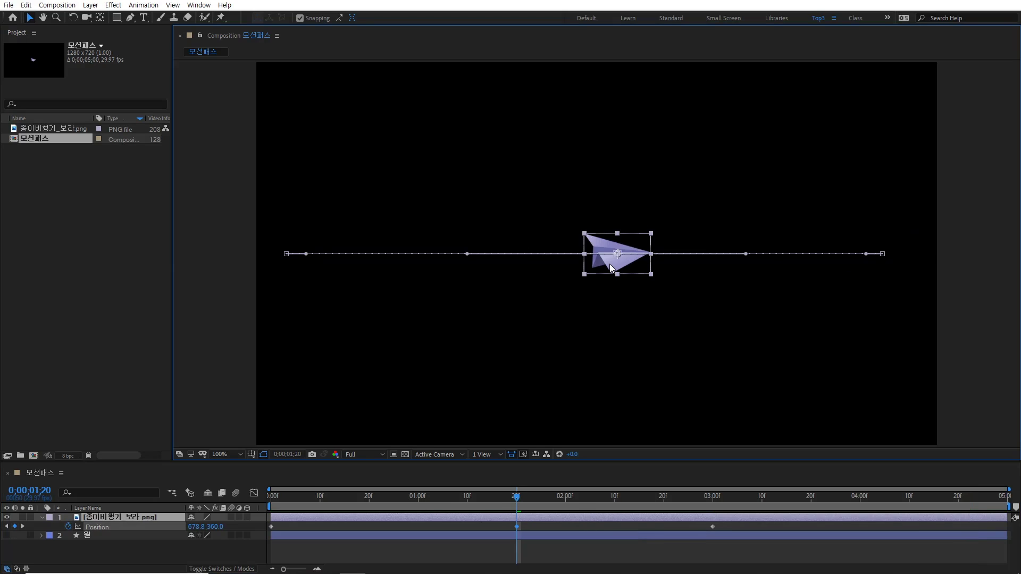
drag(609, 264, 609, 357)
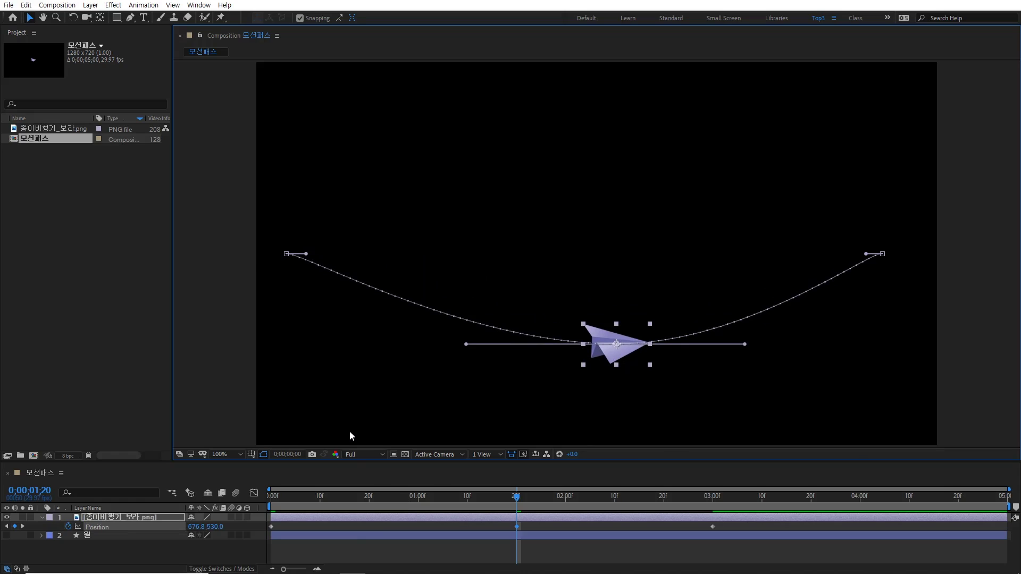
key(Home)
key(space)
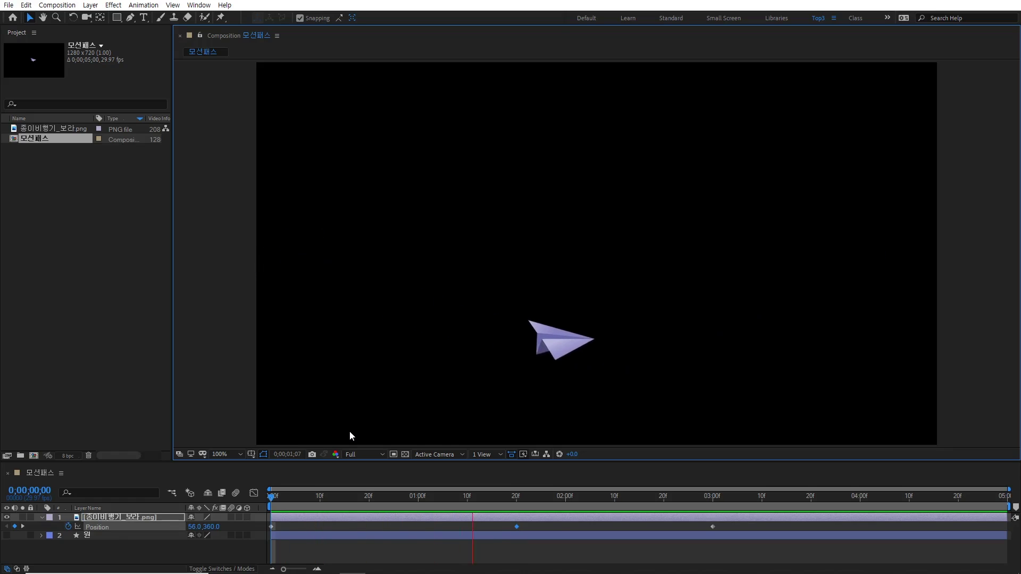
key(space)
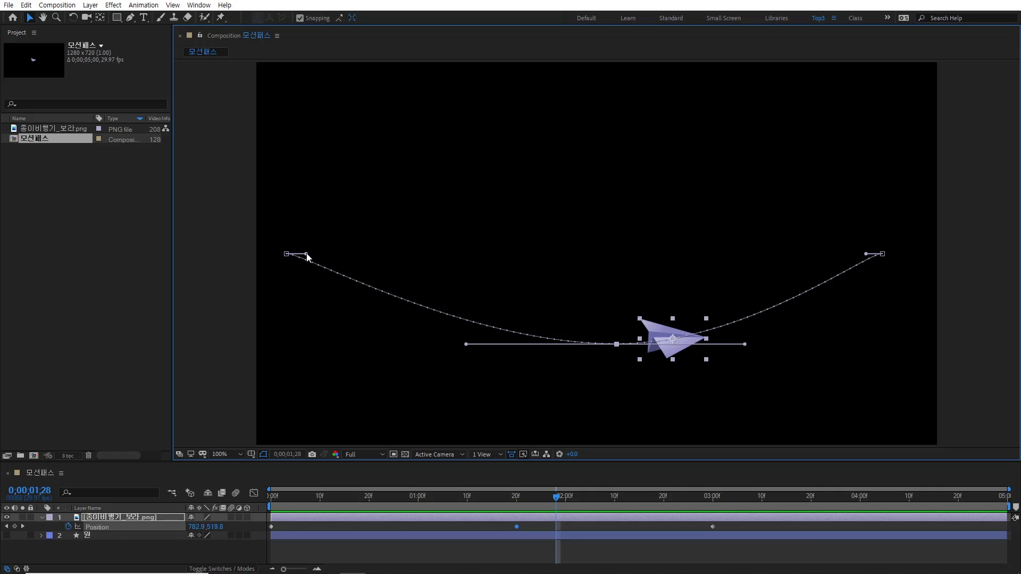
Bend the motion path into an S-curve using the direction handles of its start, middle and end keyframes, and preview the flight.
drag(307, 256, 398, 133)
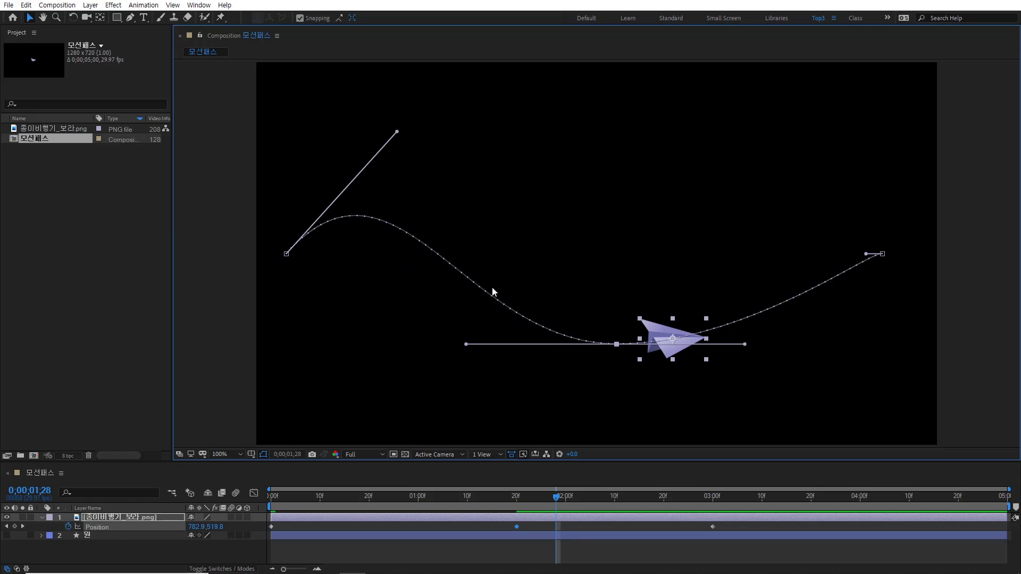
drag(467, 344, 543, 458)
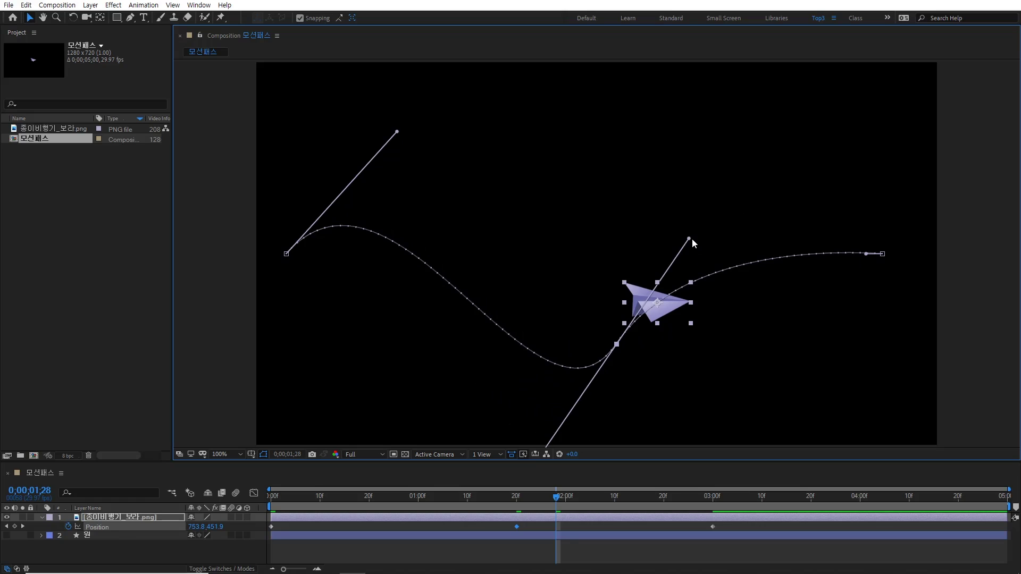
drag(689, 238, 750, 129)
drag(866, 254, 877, 180)
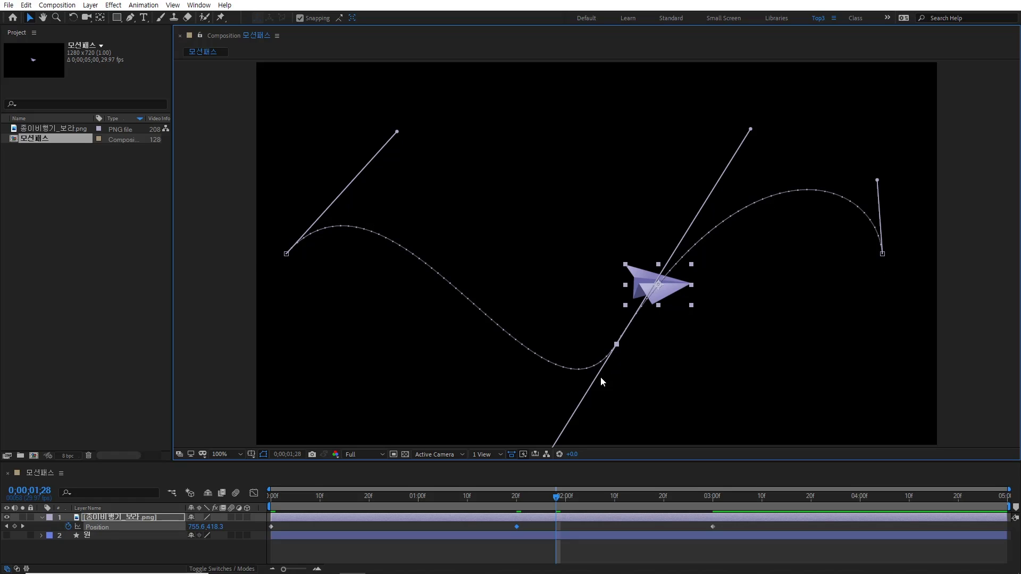
key(Home)
key(space)
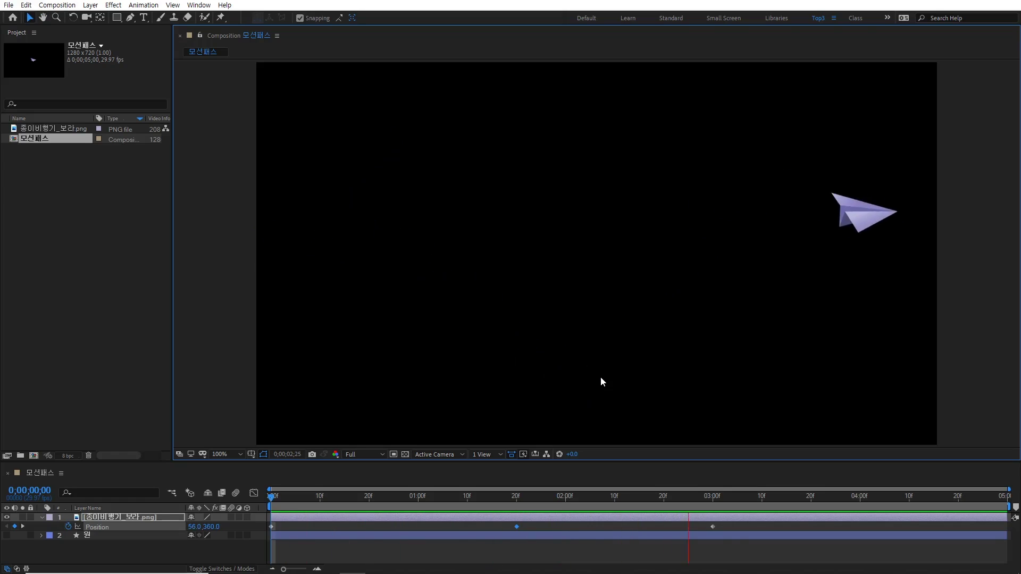
key(space)
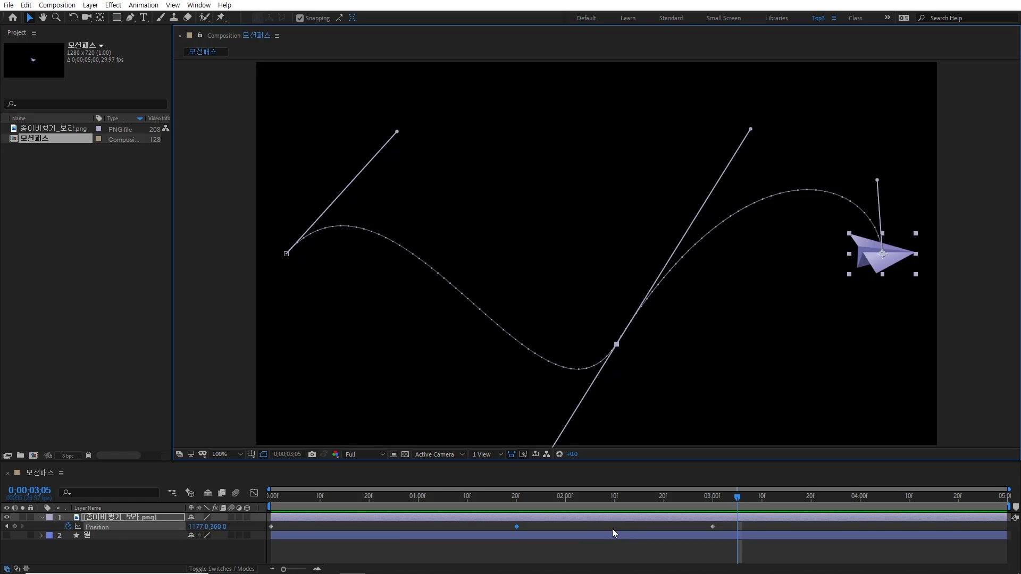
Split the middle keyframe's direction handles and angle the incoming one upward so the path forms a sharp bounce corner.
key(Home)
key(space)
drag(599, 405, 593, 369)
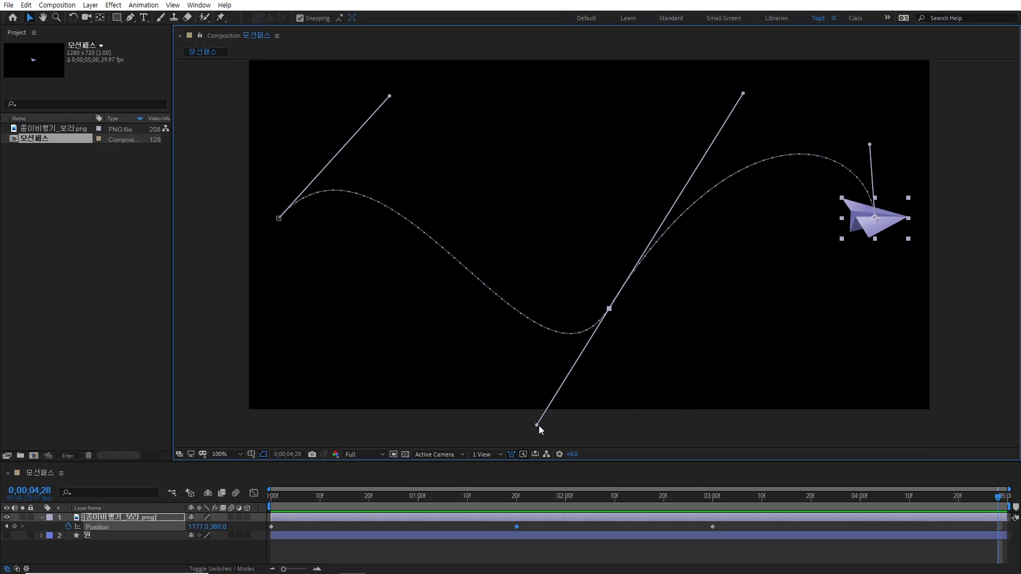
mouse_move(537, 423)
mouse_down()
mouse_move(529, 374)
mouse_move(550, 428)
mouse_move(532, 374)
mouse_move(543, 441)
mouse_move(531, 383)
mouse_move(540, 423)
mouse_move(515, 393)
mouse_move(533, 431)
mouse_up()
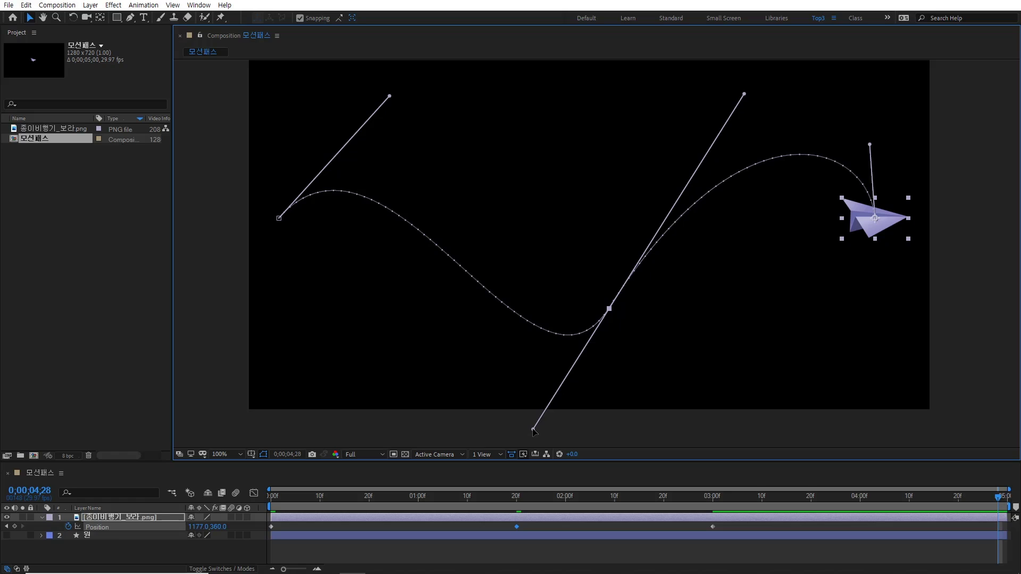
drag(533, 429, 571, 237)
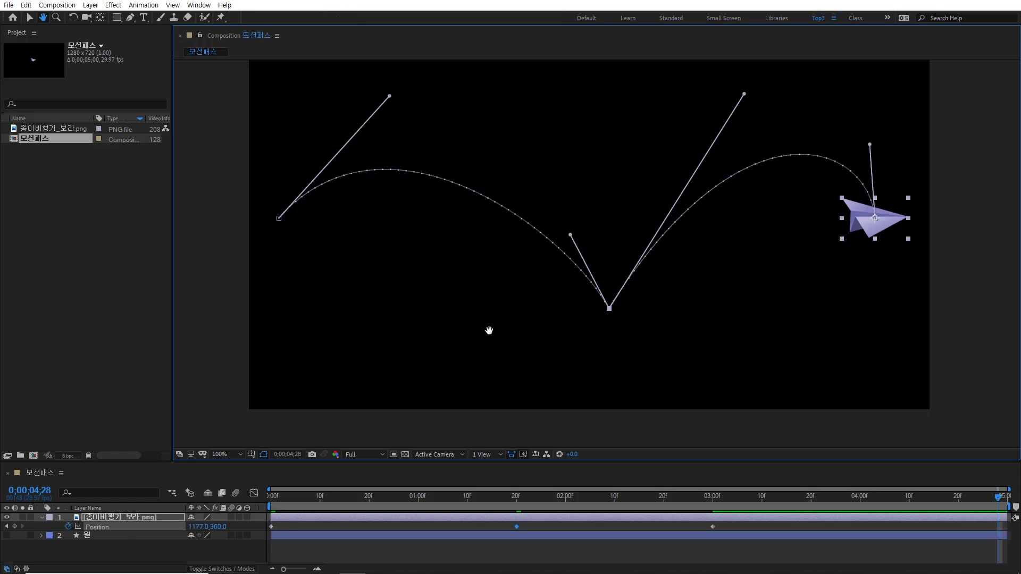
Preview the airplane's flight along the bounce-shaped motion path from the first frame.
drag(488, 331, 472, 360)
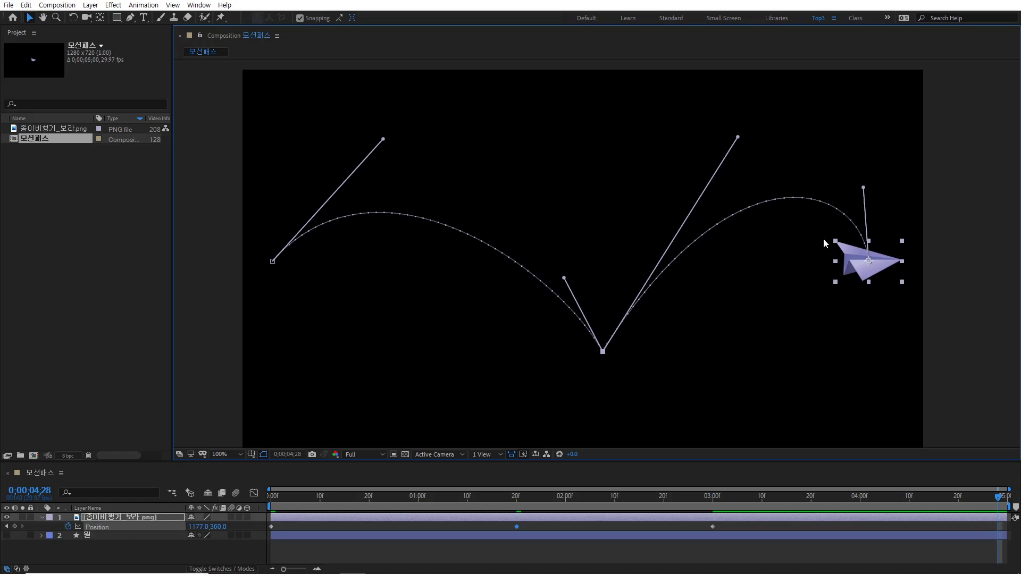
key(Home)
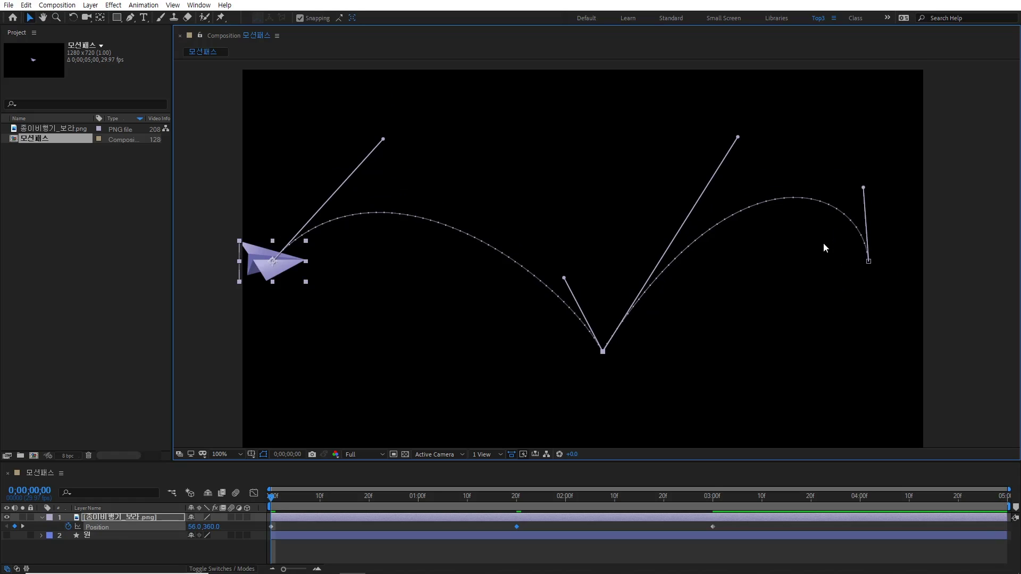
key(space)
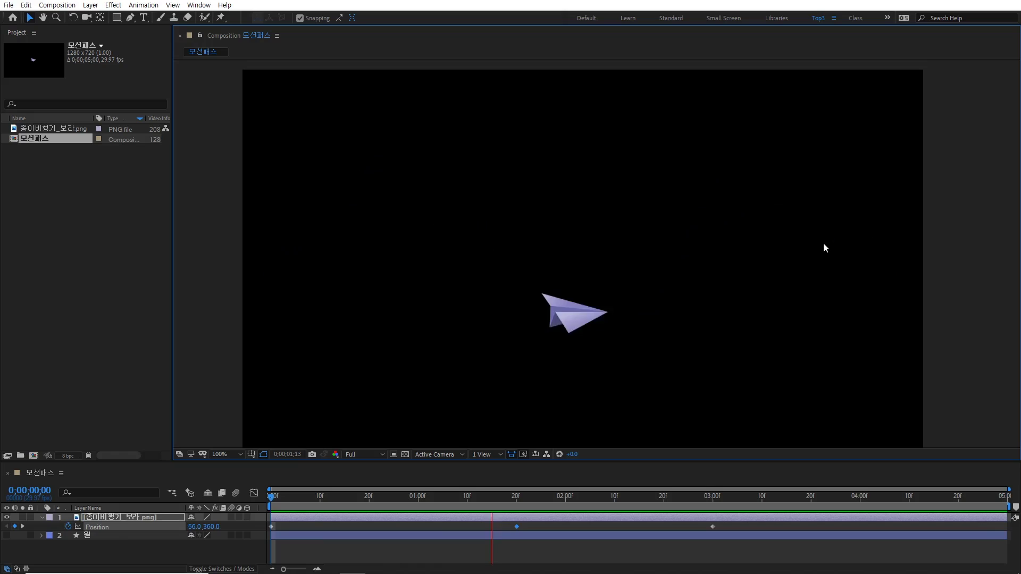
key(space)
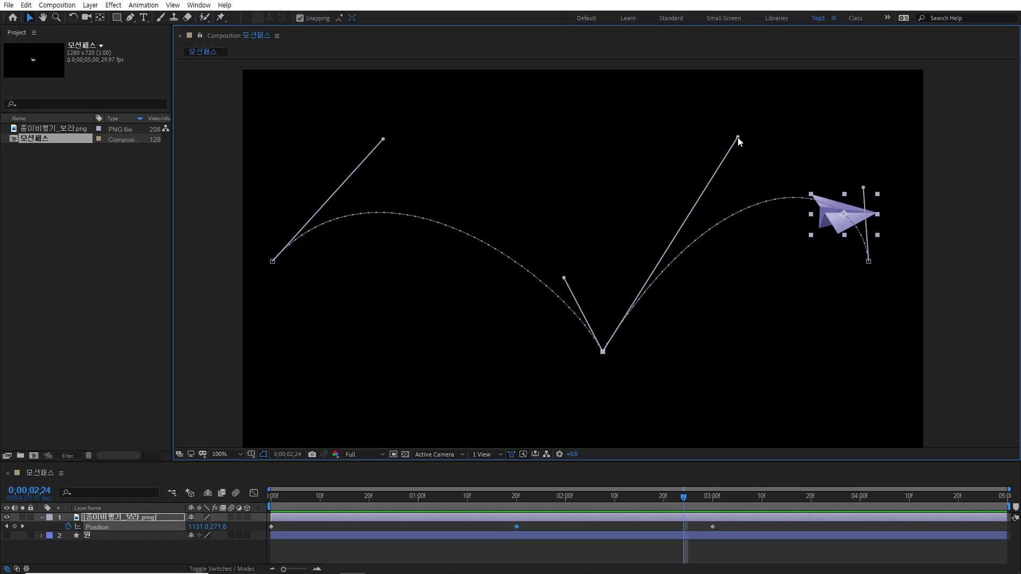
Swing the direction handles of the start, middle and end keyframes downward so the path forms two sagging arcs, and preview the flight.
drag(738, 139, 714, 384)
drag(491, 319, 546, 252)
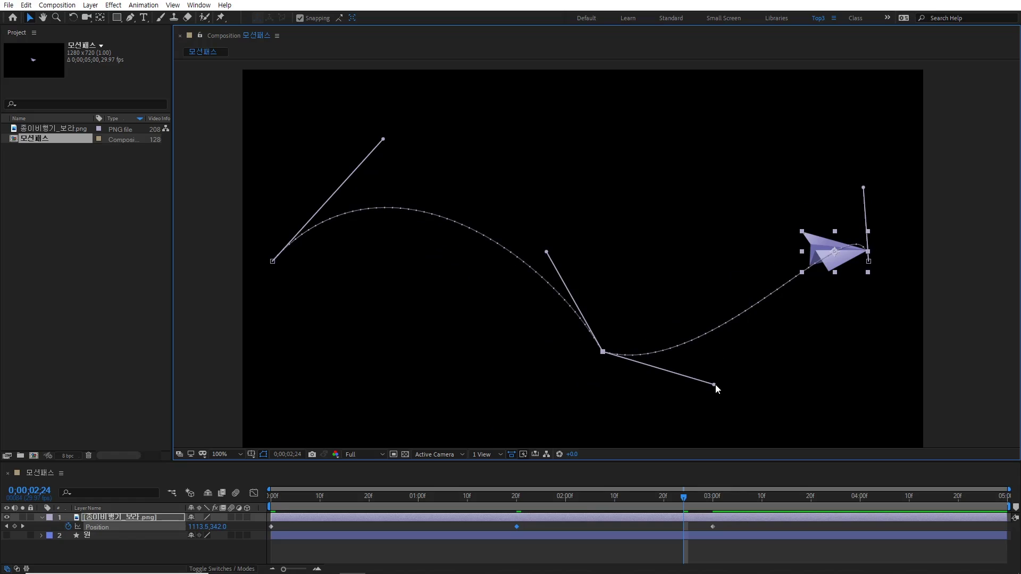
drag(715, 384, 675, 422)
drag(531, 408, 526, 441)
drag(383, 140, 325, 371)
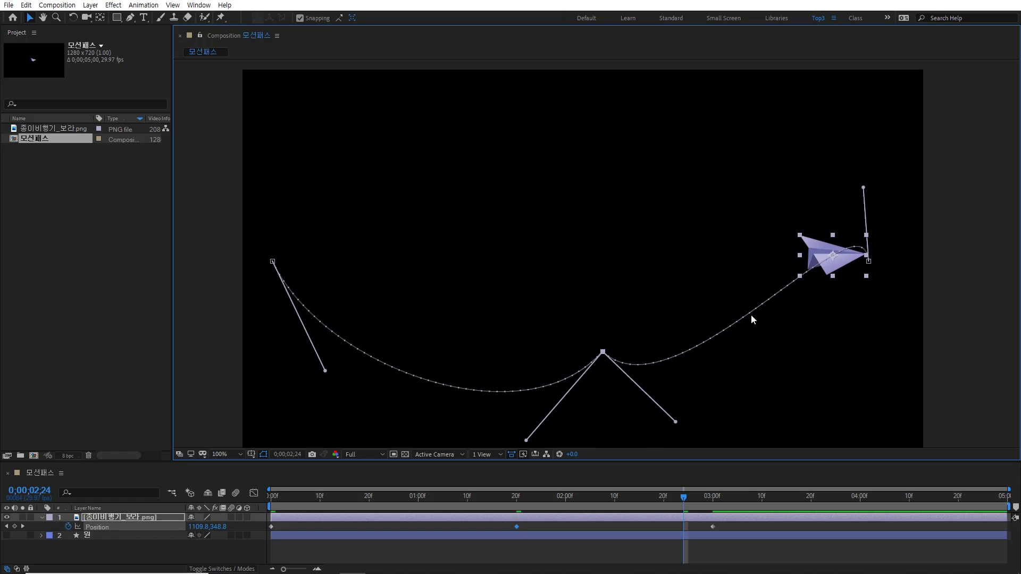
drag(863, 188, 868, 370)
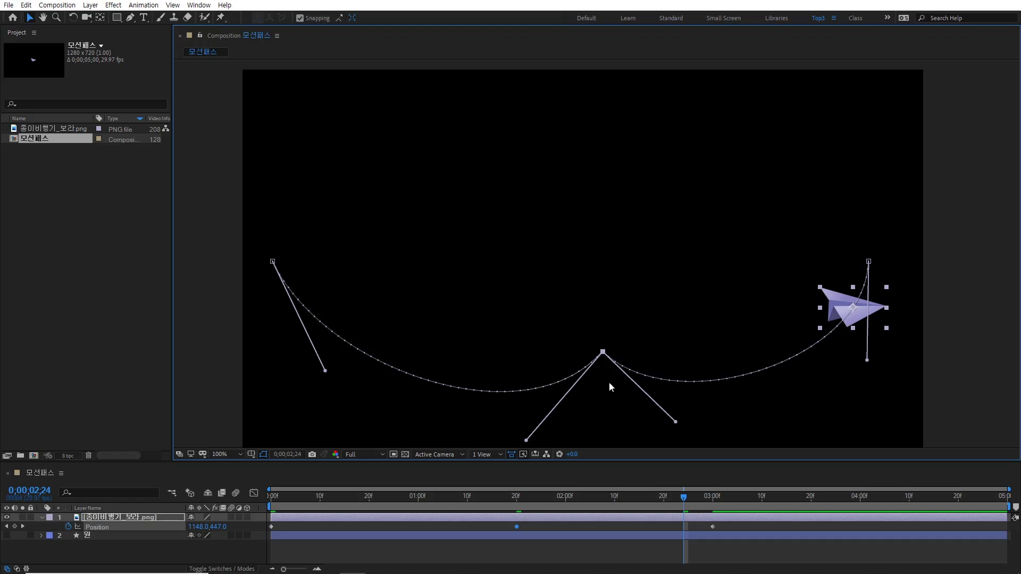
key(Home)
key(space)
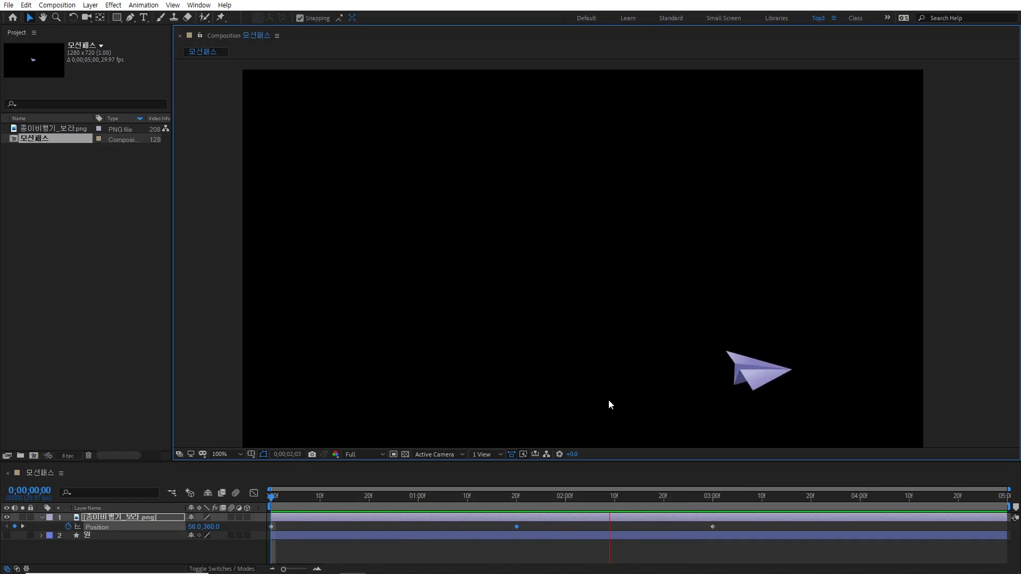
key(space)
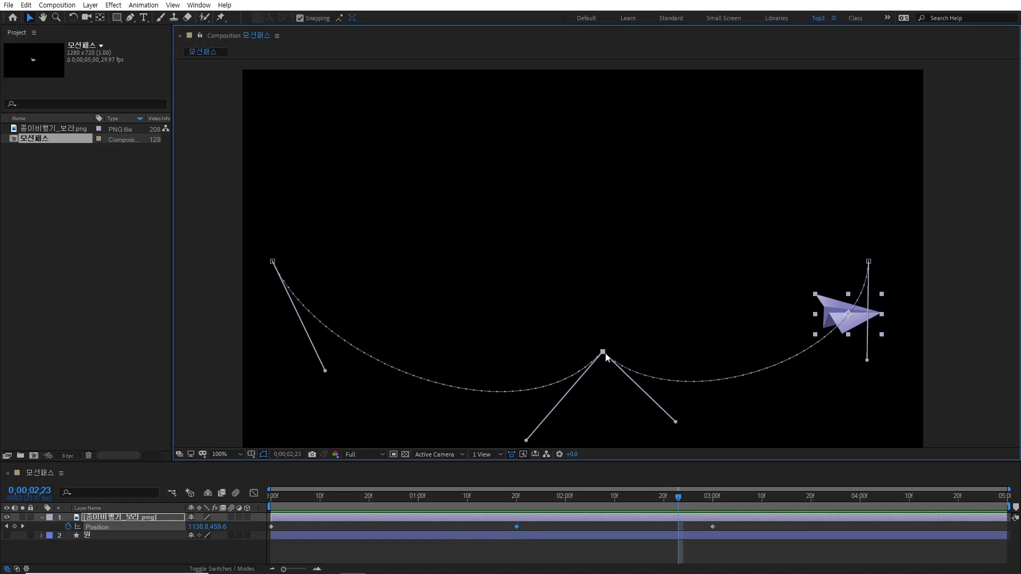
Move the middle keyframe's point on the motion path up and to the left to form a high peak, and preview the flight.
click(616, 370)
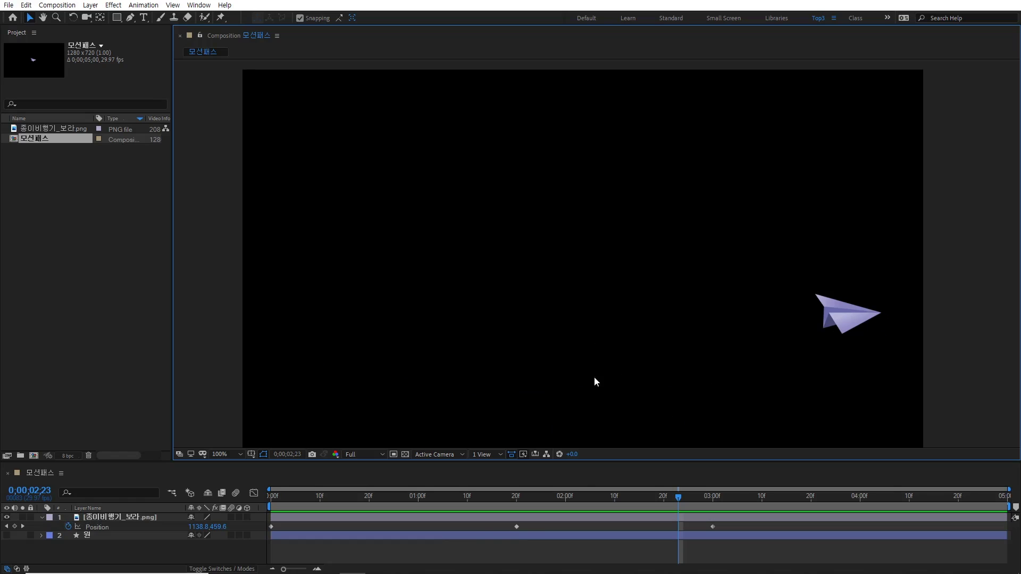
click(516, 527)
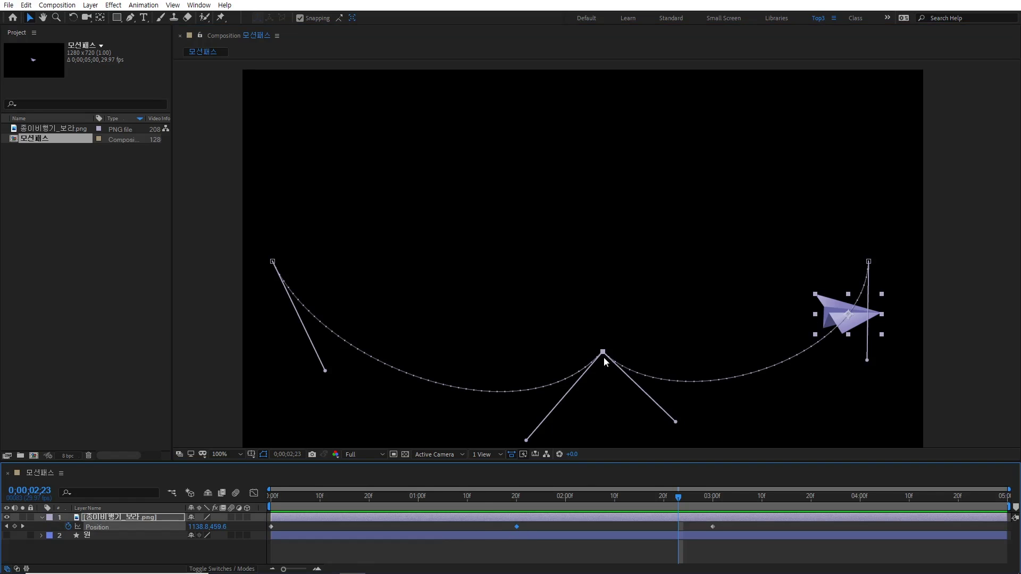
drag(603, 355, 516, 108)
key(Home)
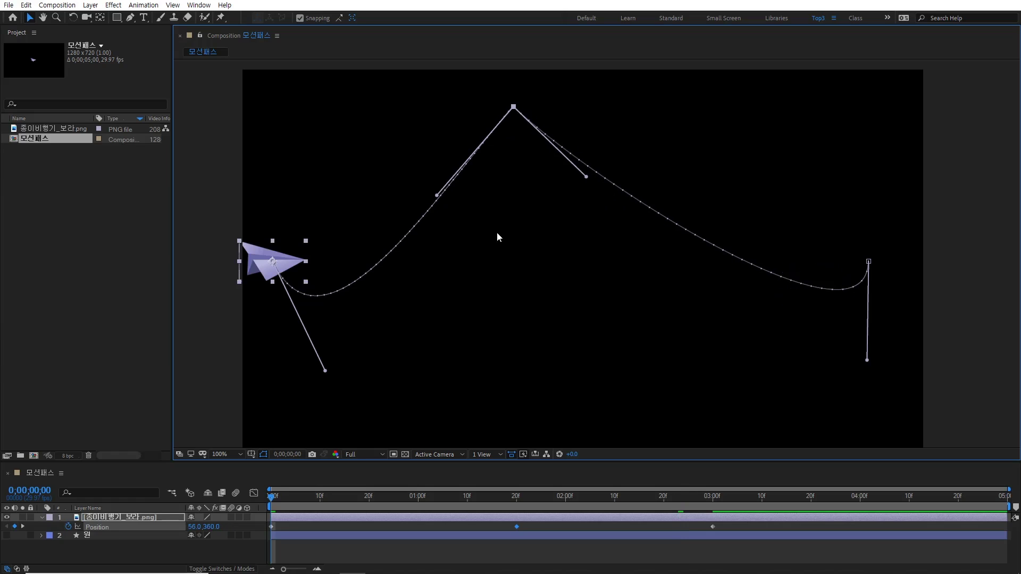
key(space)
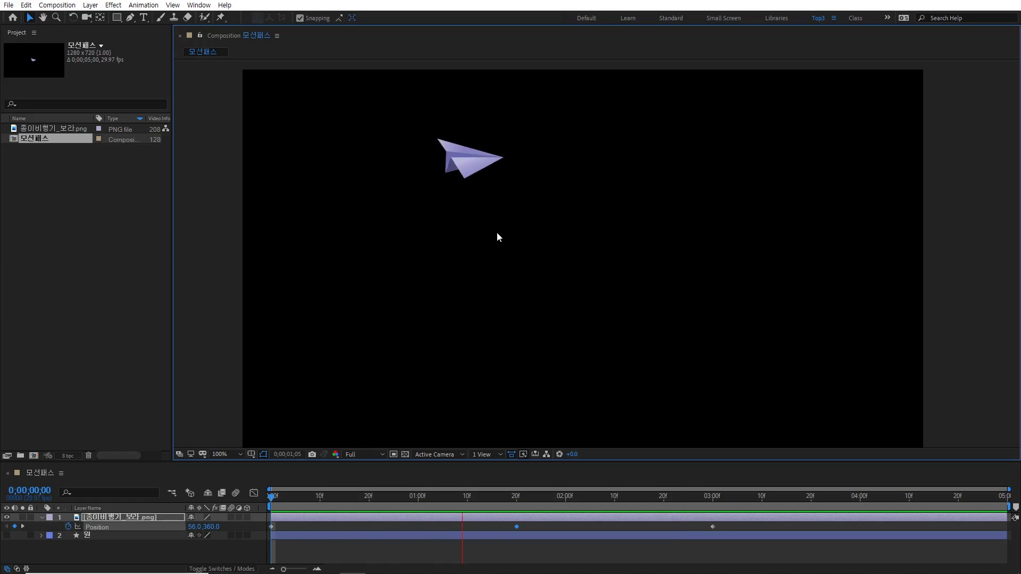
key(space)
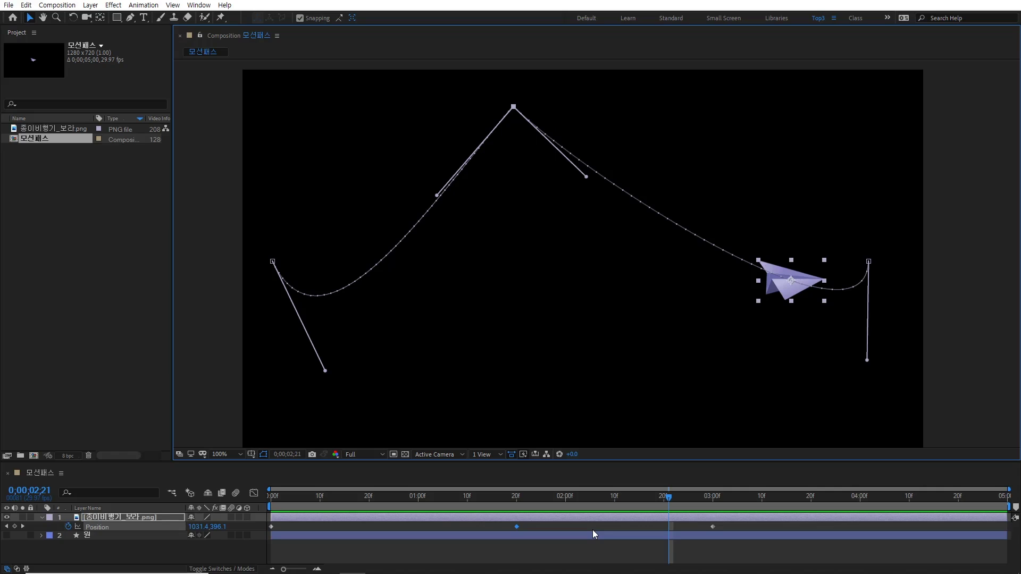
Delete the middle and end Position keyframes of the airplane layer, keeping only the start keyframe.
drag(529, 526, 509, 529)
key(Delete)
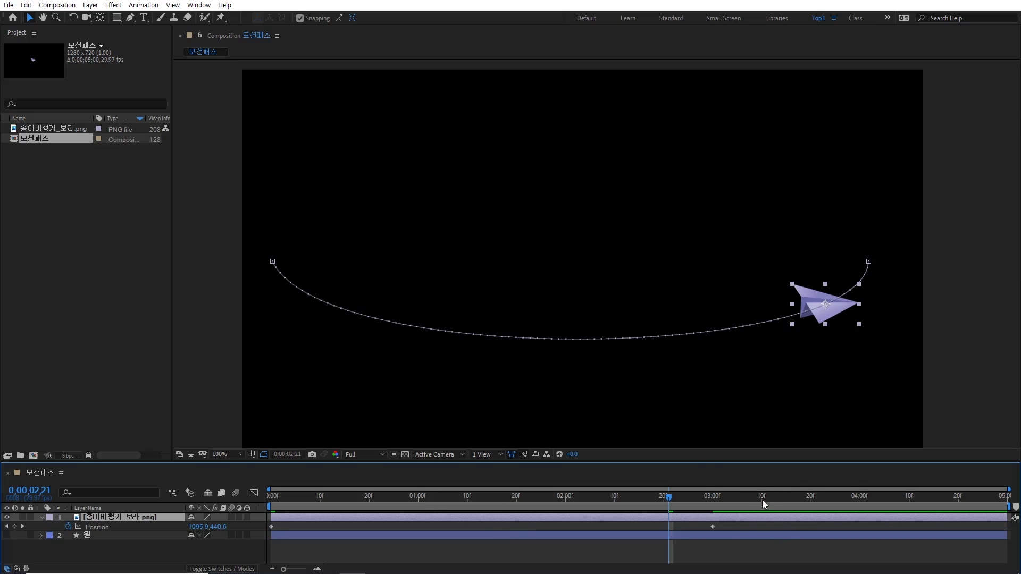
click(713, 527)
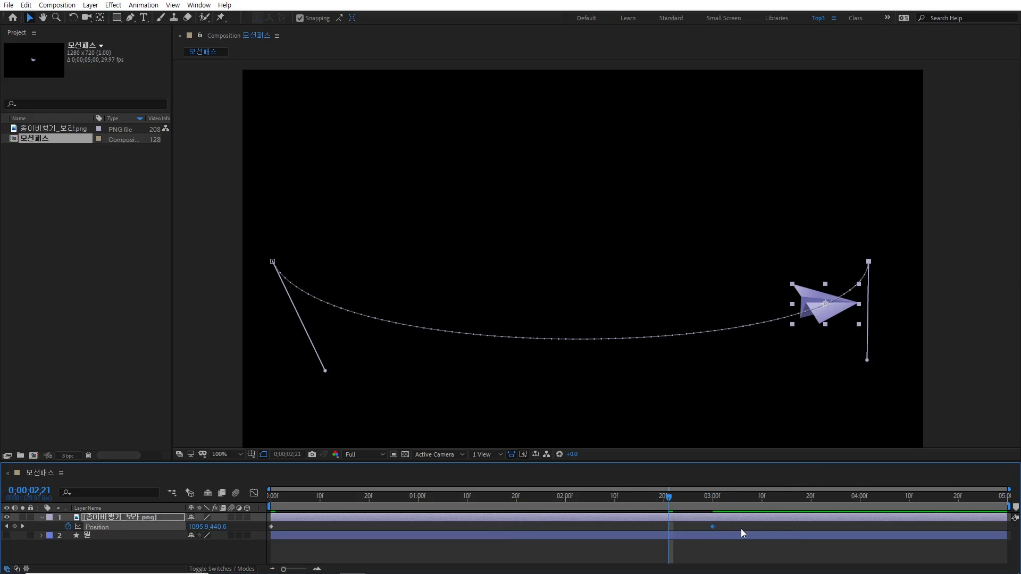
key(Delete)
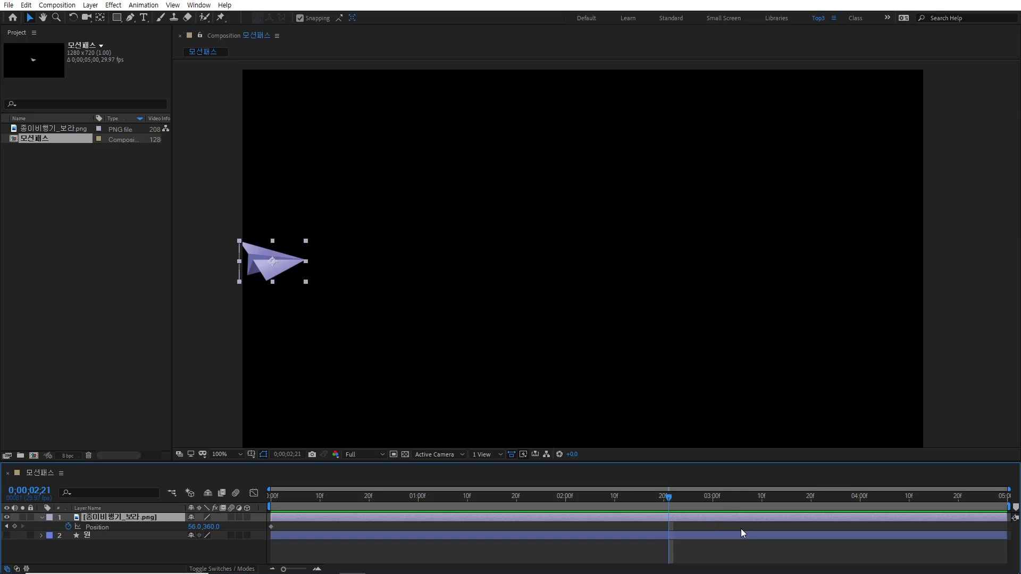
click(713, 500)
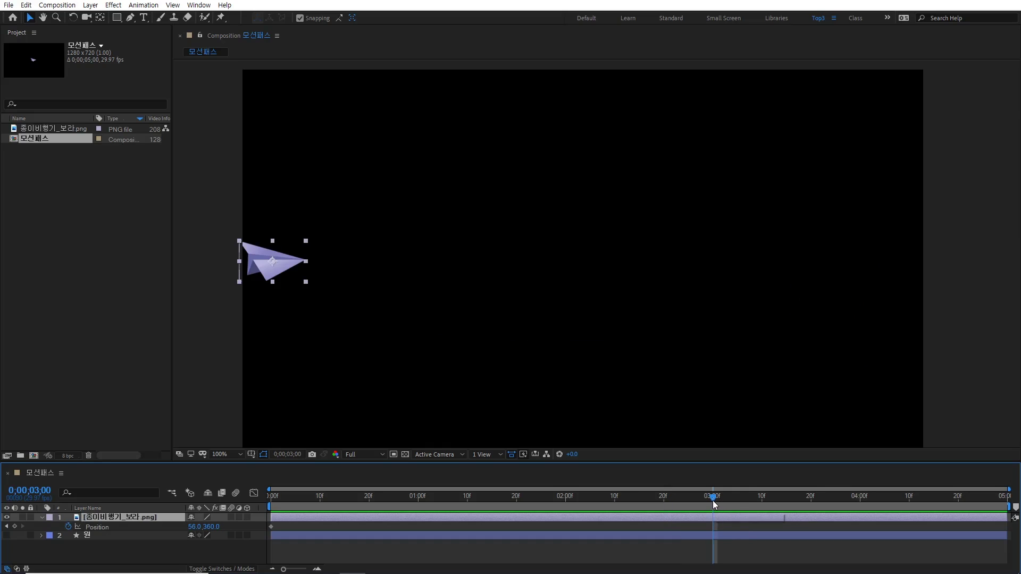
drag(275, 273, 667, 261)
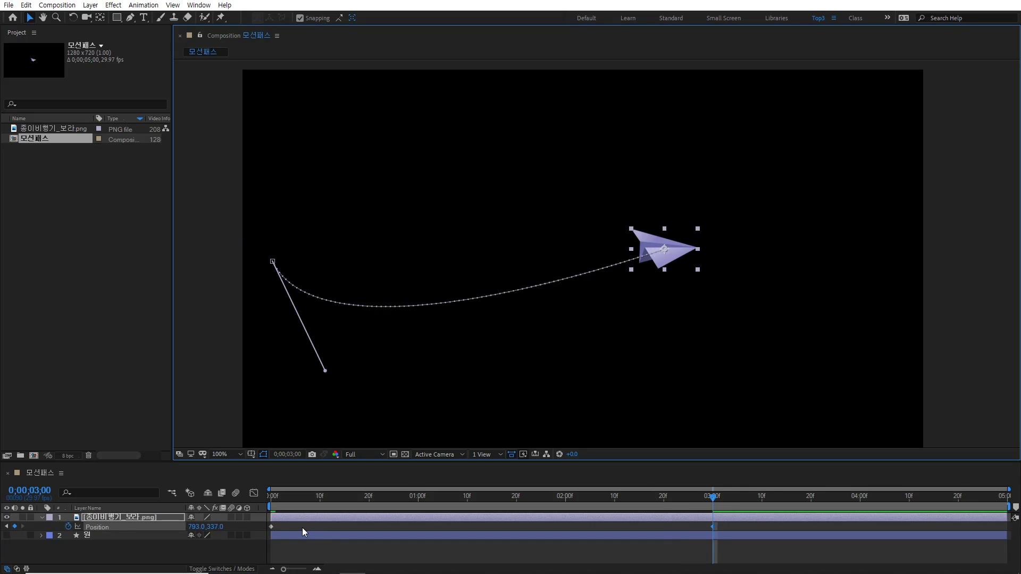
key(Delete)
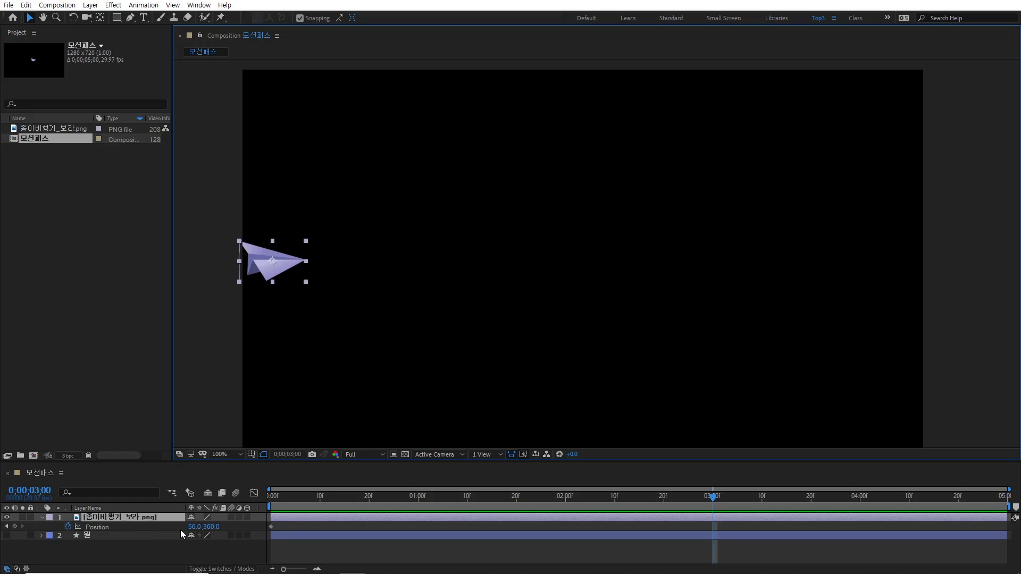
Create a straight horizontal flight from the start keyframe to a Position keyframe at 0;00;03;00 with the airplane at about 1198, 360.
click(268, 526)
key(Home)
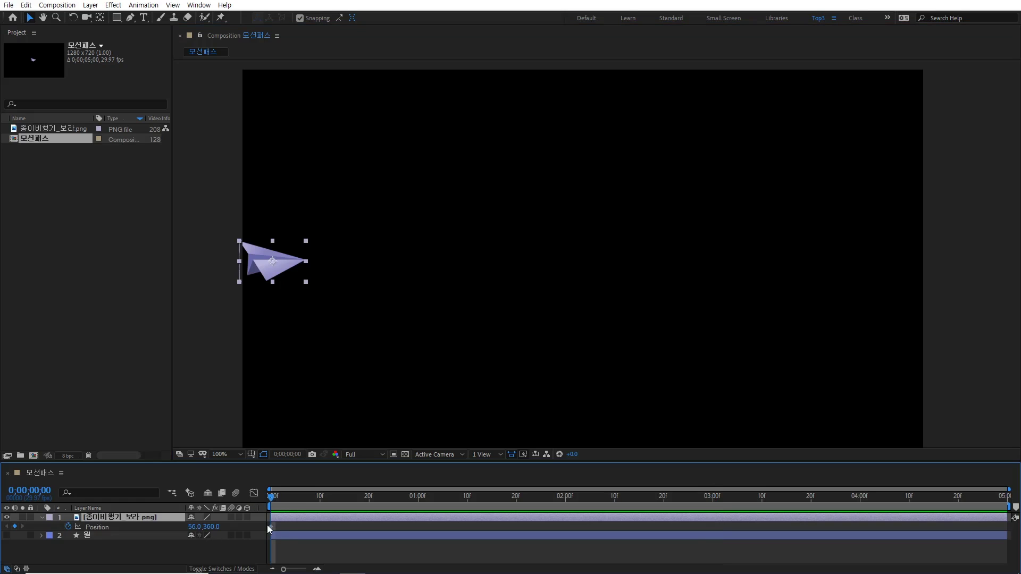
click(271, 527)
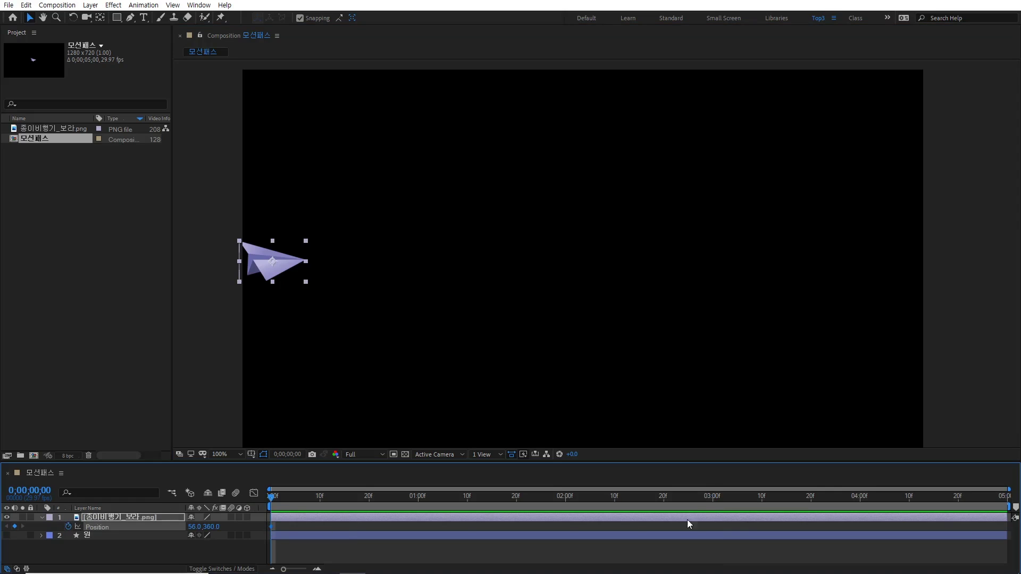
click(714, 499)
drag(274, 261, 984, 288)
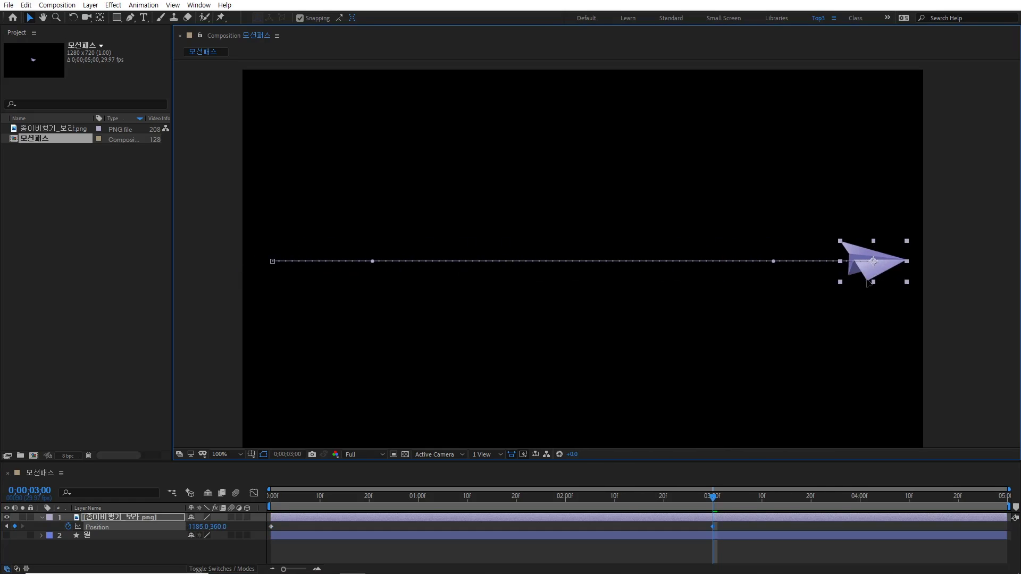
Add Position keyframes at 1 second with the airplane raised and at 2 seconds with it lowered to about 824, 562.
click(423, 495)
drag(471, 255, 475, 149)
click(567, 500)
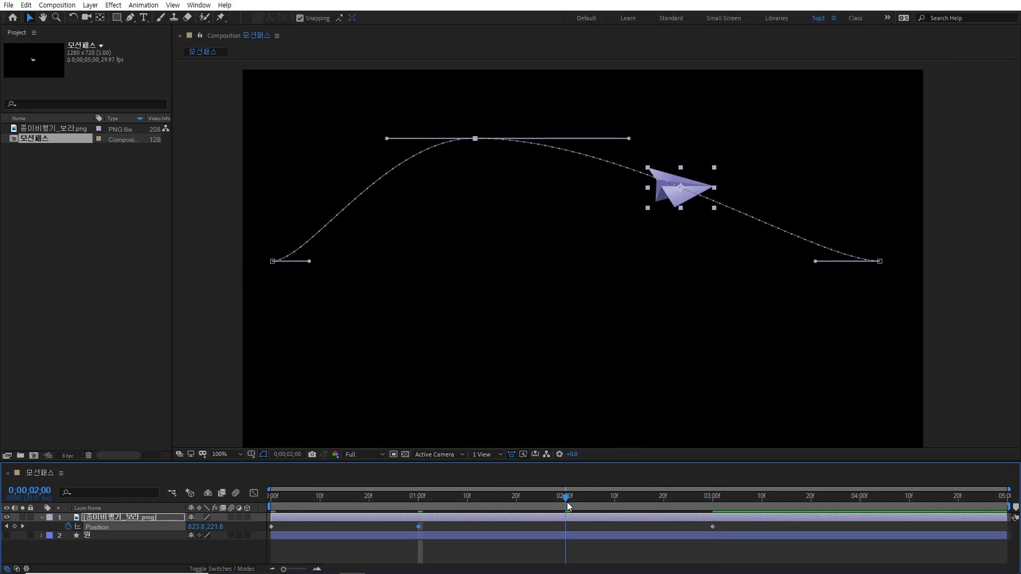
drag(678, 204, 678, 382)
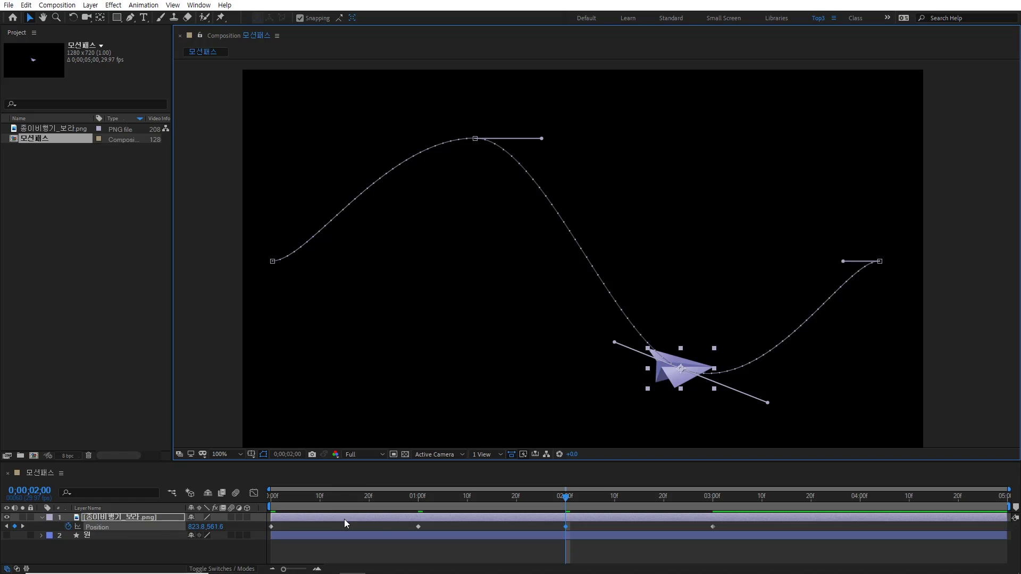
Convert all Position keyframes on the motion path to sharp corners with the Convert Vertex Tool, and preview the zigzag flight.
mouse_move(740, 529)
mouse_down()
mouse_move(268, 533)
mouse_move(733, 525)
mouse_up()
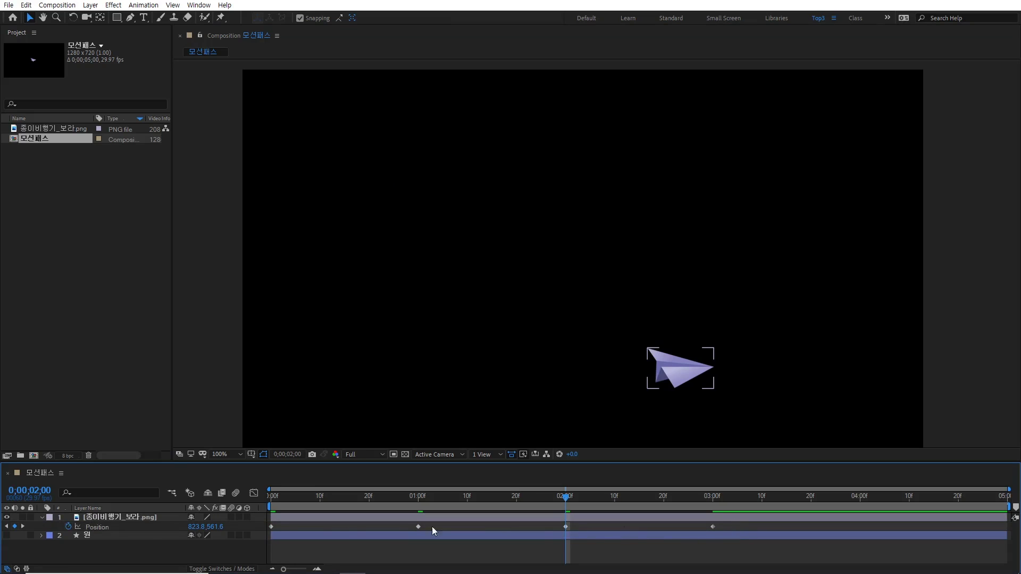
click(97, 528)
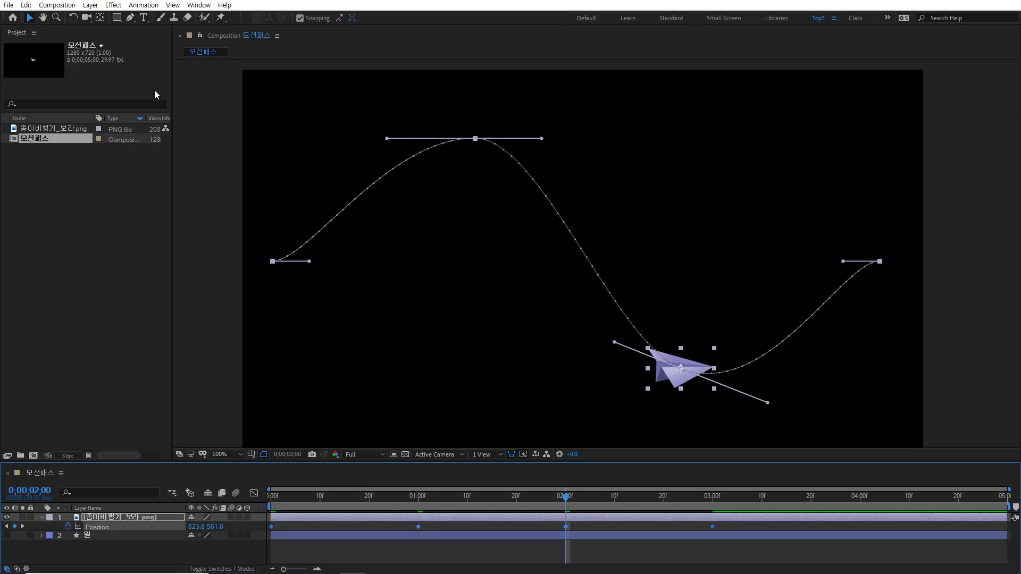
click(130, 17)
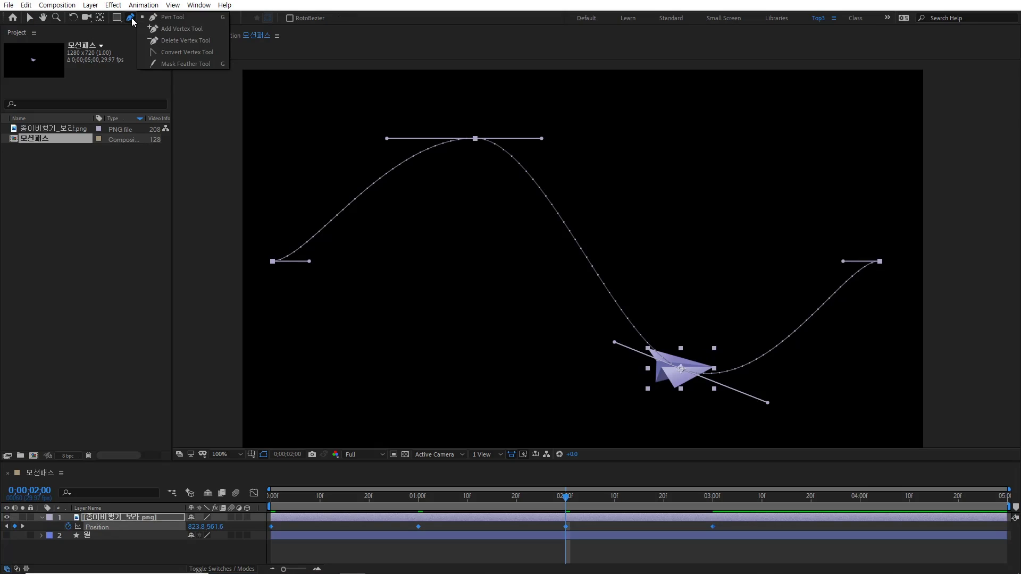
click(185, 55)
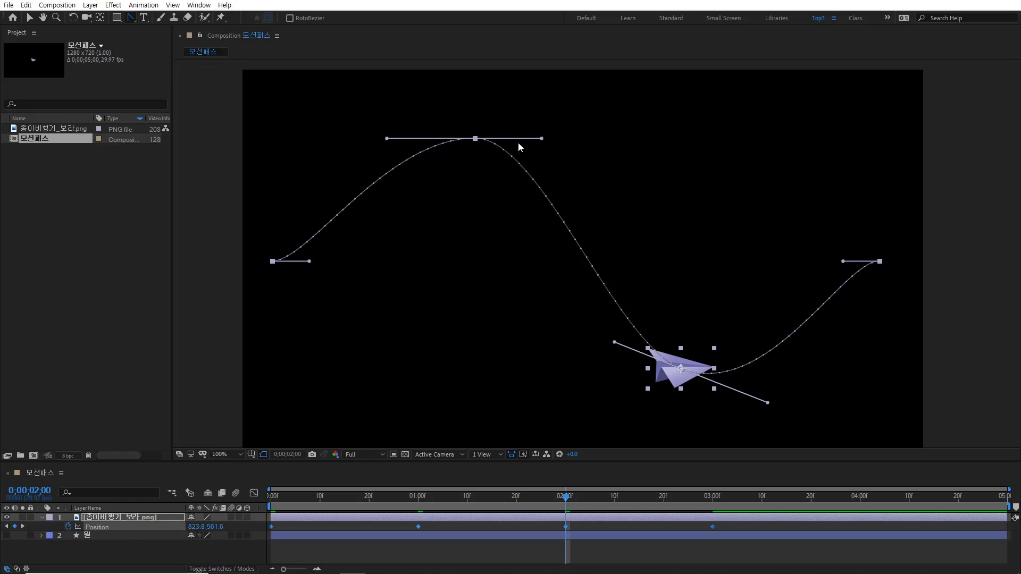
click(475, 140)
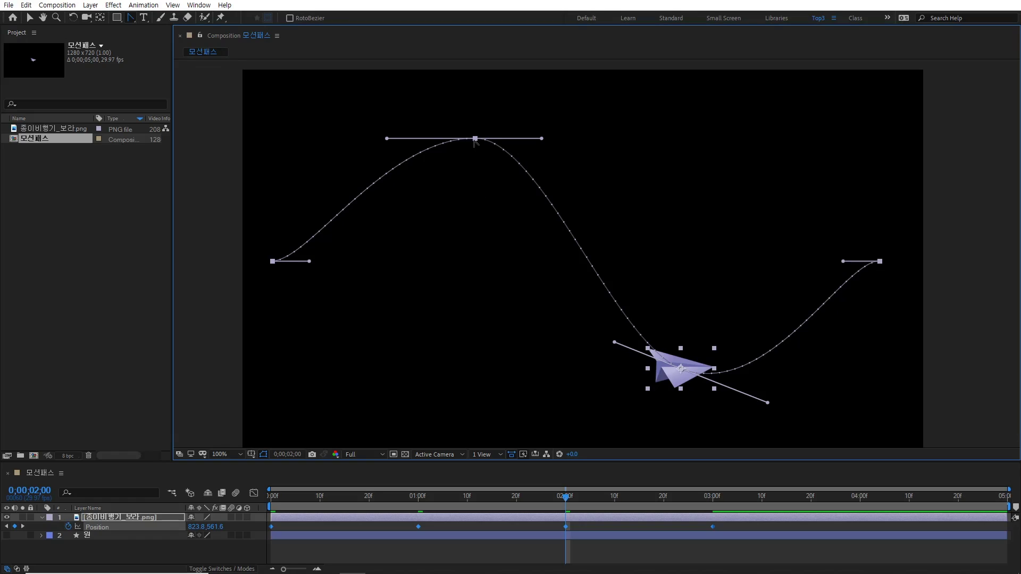
click(475, 140)
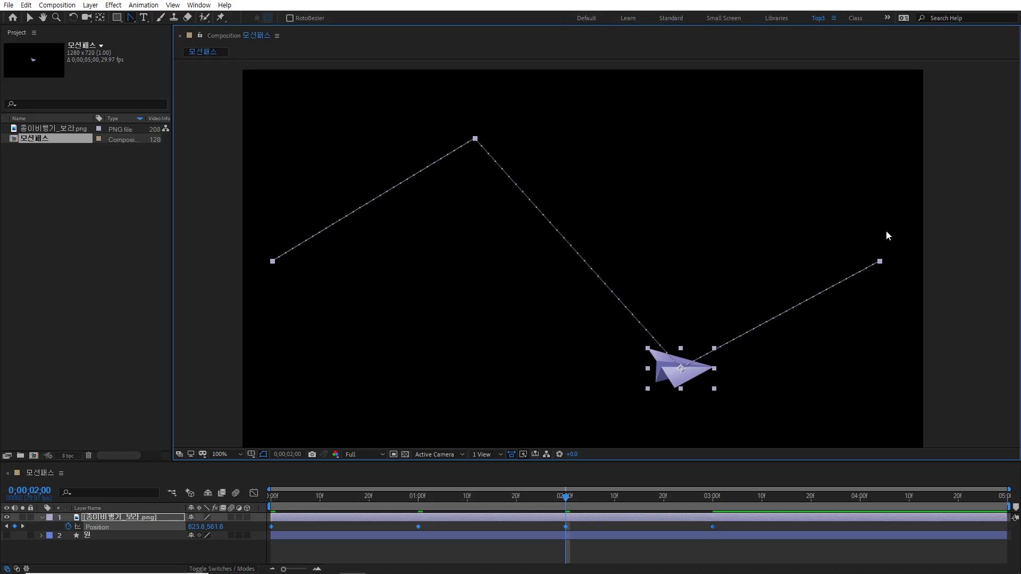
key(Home)
key(space)
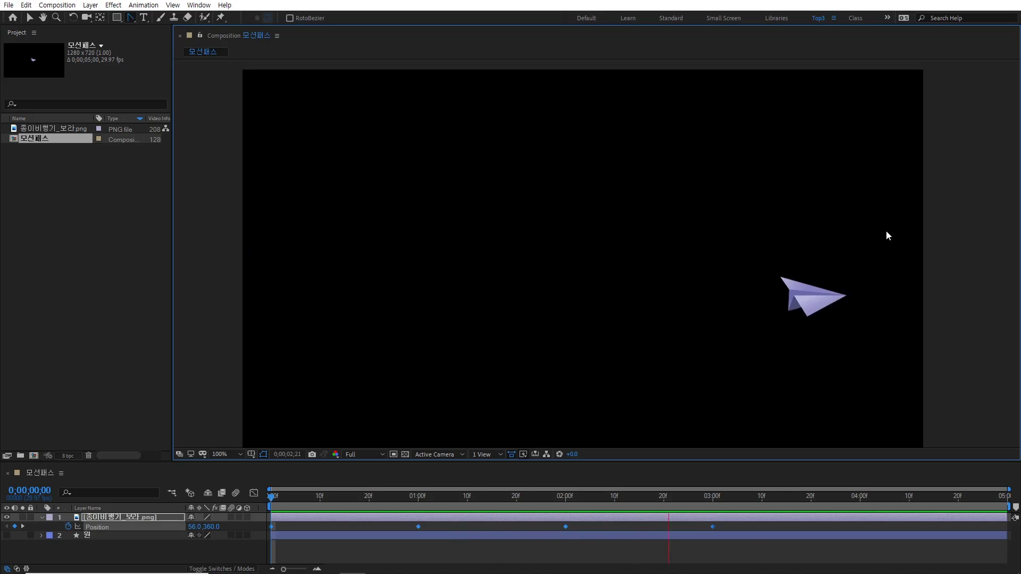
key(space)
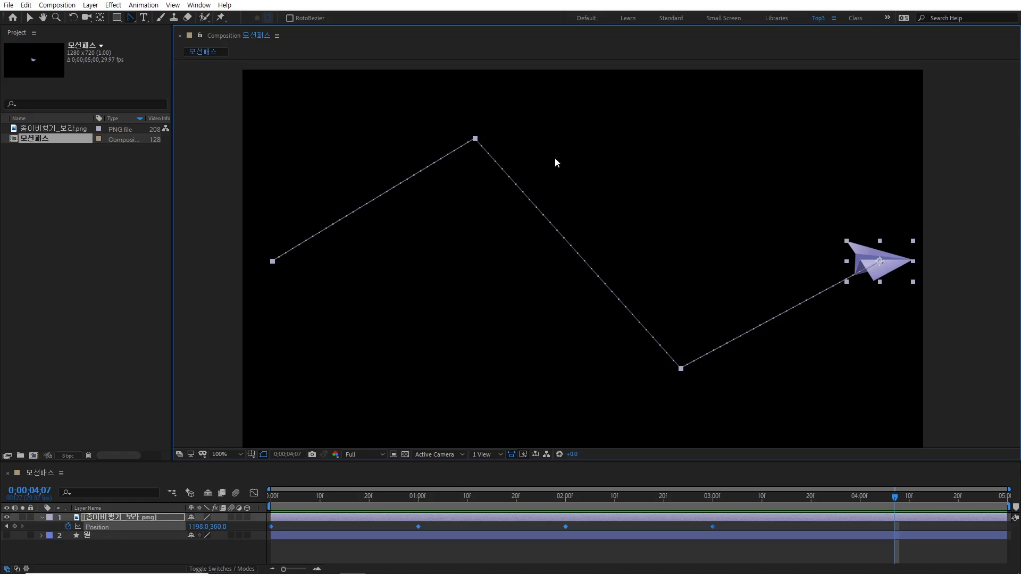
Hide the paper airplane layer and make the 원 circle layer visible.
click(6, 517)
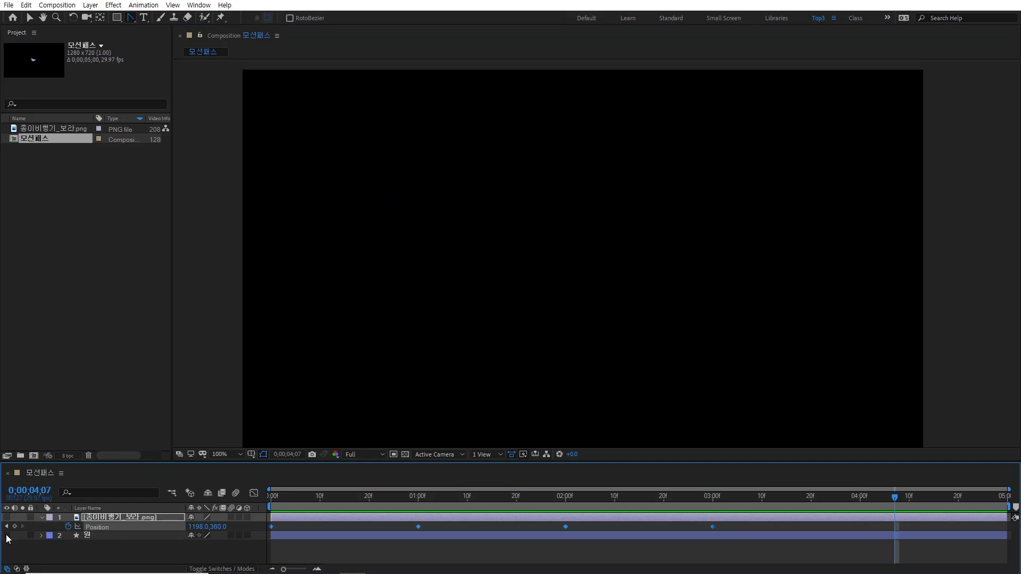
click(85, 536)
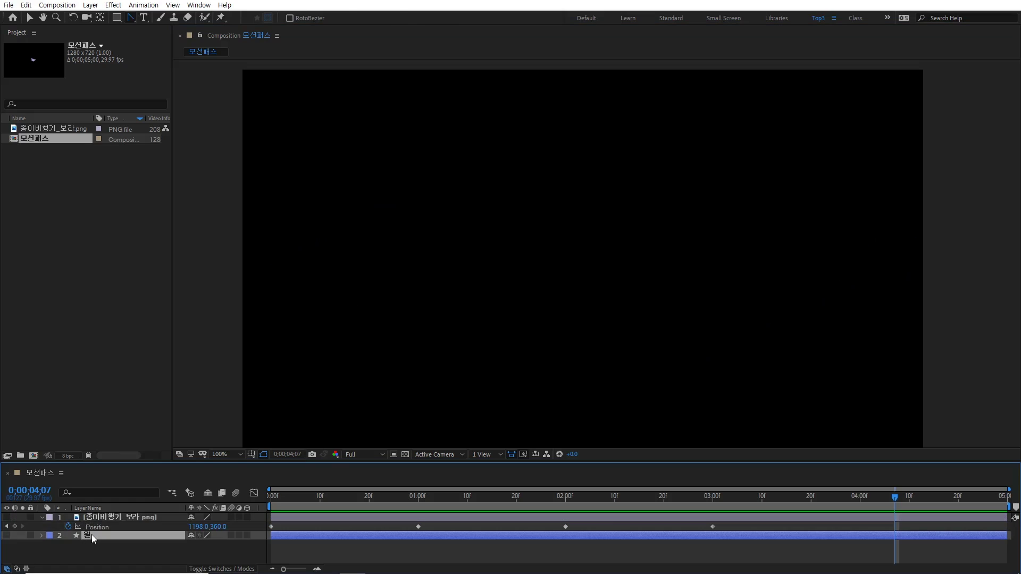
click(6, 536)
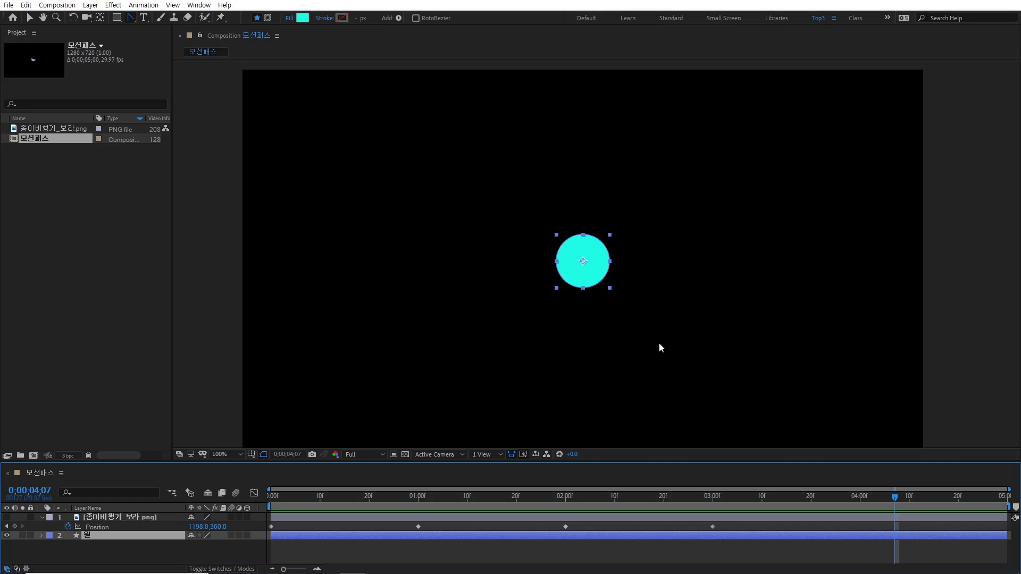
Set the 원 layer's Position to 50, 50 at the composition start and enable keyframing for it.
drag(586, 266, 277, 102)
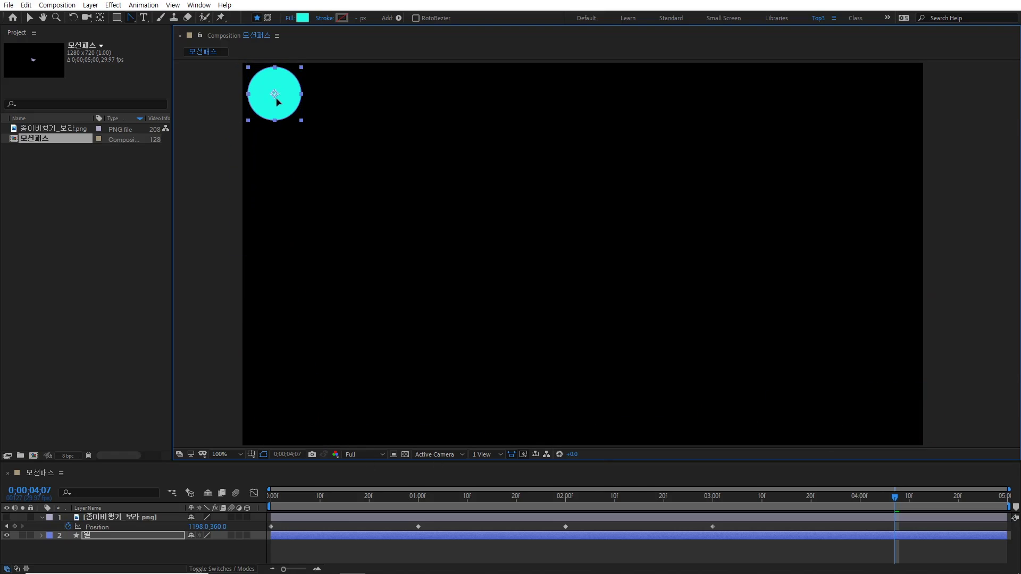
click(141, 534)
key(p)
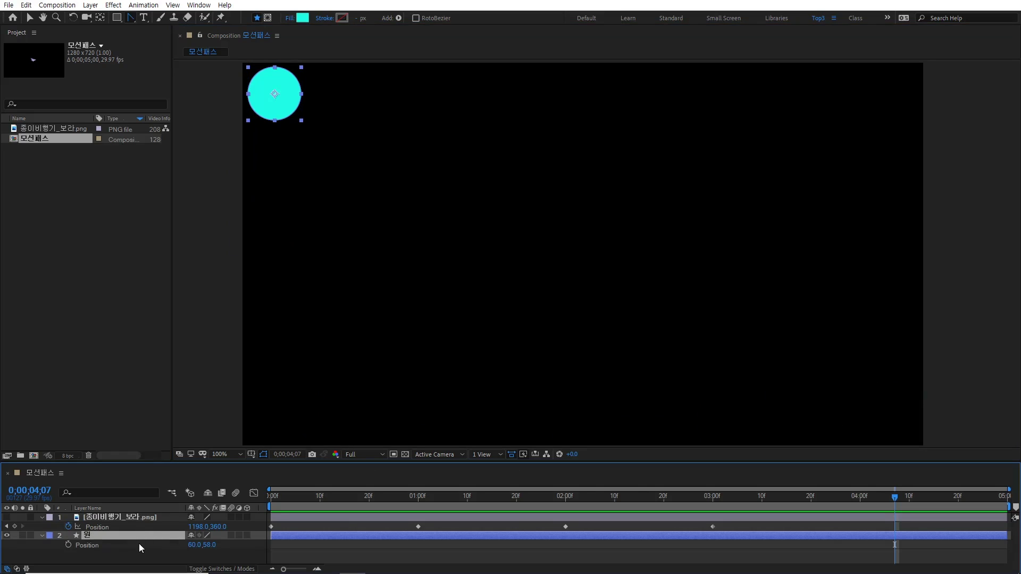
key(Home)
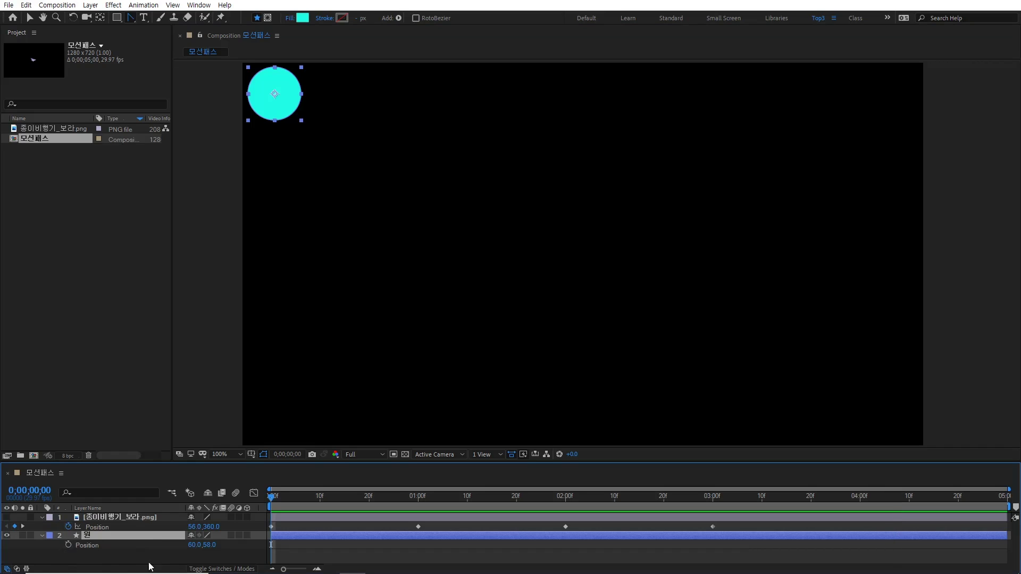
click(193, 545)
text(50)
key(Tab)
text(50)
key(Return)
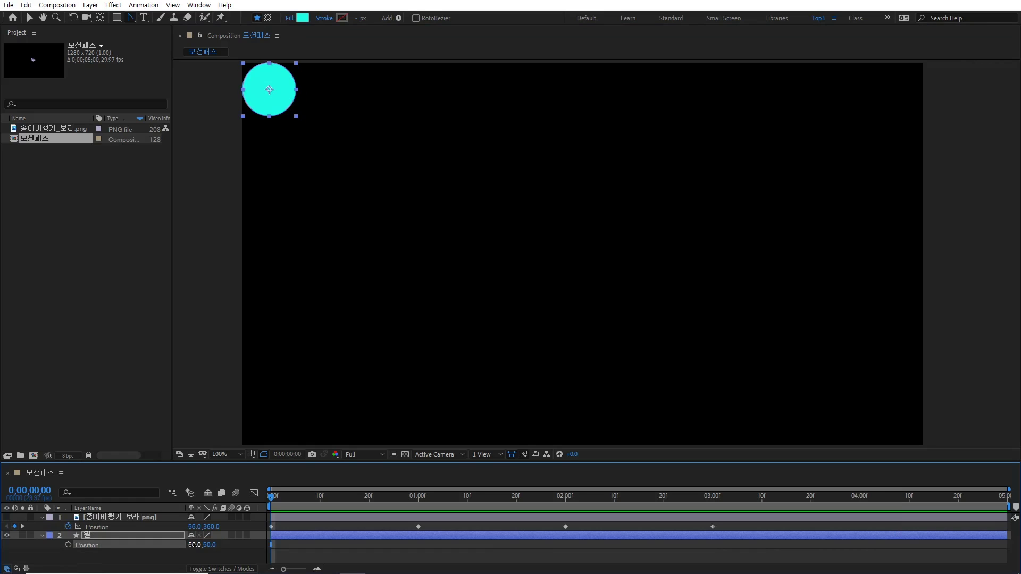
click(69, 546)
Add a Position keyframe at 1 second with the circle moved straight down to about 50, 668.
key(shift+Page_Down)
key(shift+Page_Down)
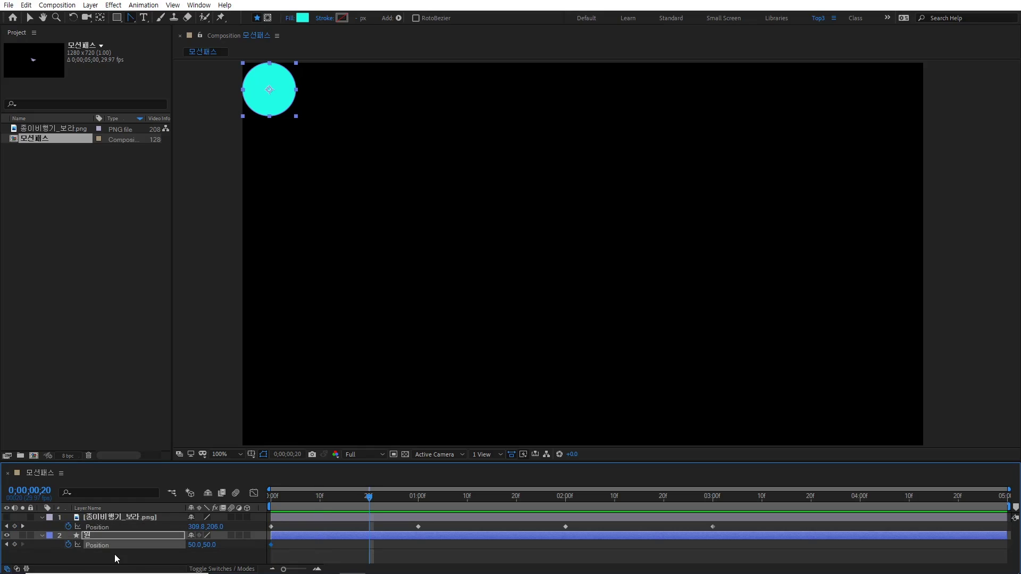
key(shift+Page_Down)
drag(276, 98, 259, 346)
drag(254, 410, 255, 430)
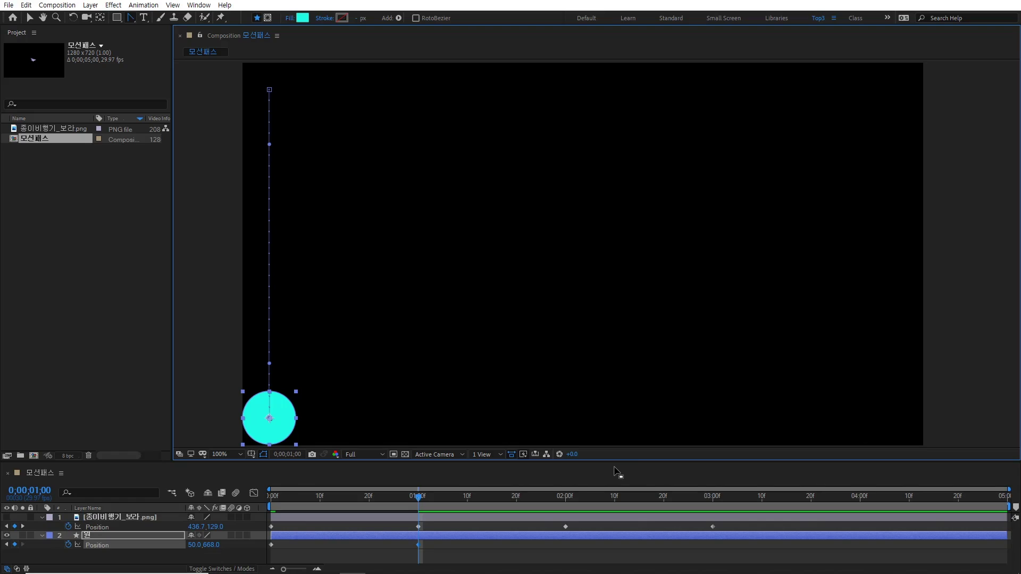
Add a Position keyframe at 2 seconds with the circle moved horizontally across the frame to about 1227, 668.
key(shift+Page_Down)
key(shift+Page_Down)
key(shift+Page_Down)
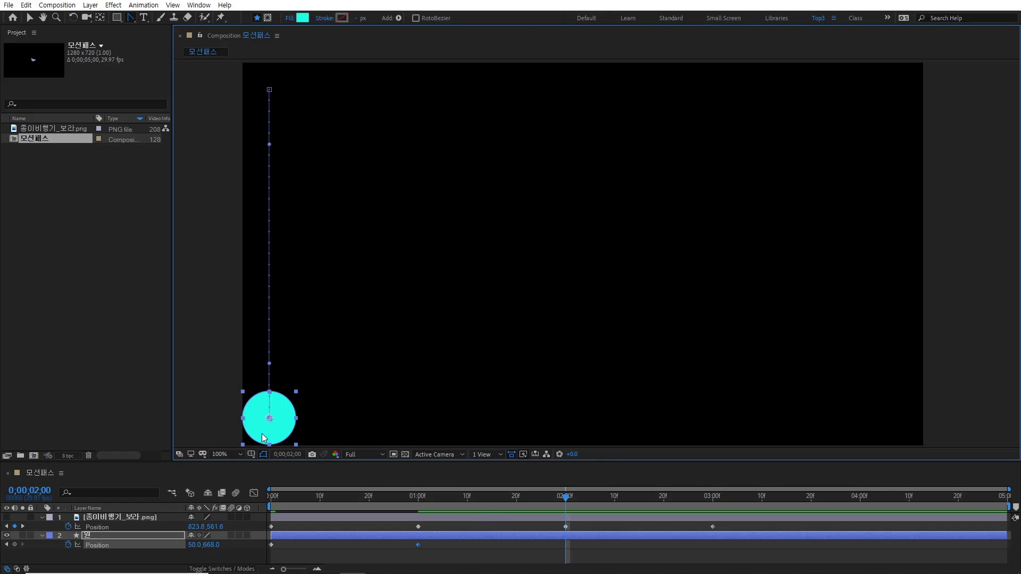
drag(264, 437, 895, 430)
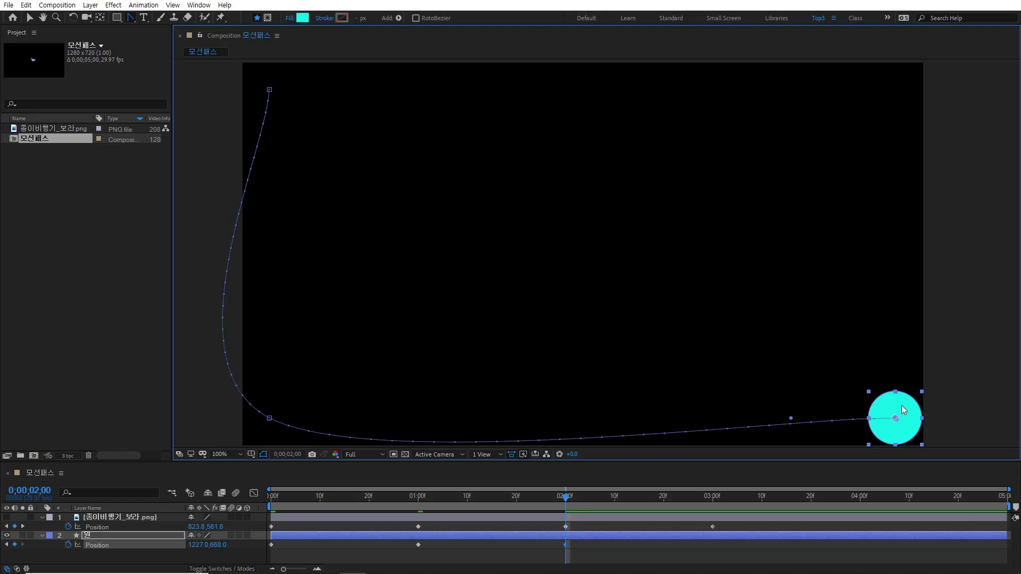
Add a Position keyframe at 3 seconds with the circle raised to about 1227, 59, and preview the animation.
key(shift+Page_Down)
key(shift+Page_Down)
key(shift+Page_Down)
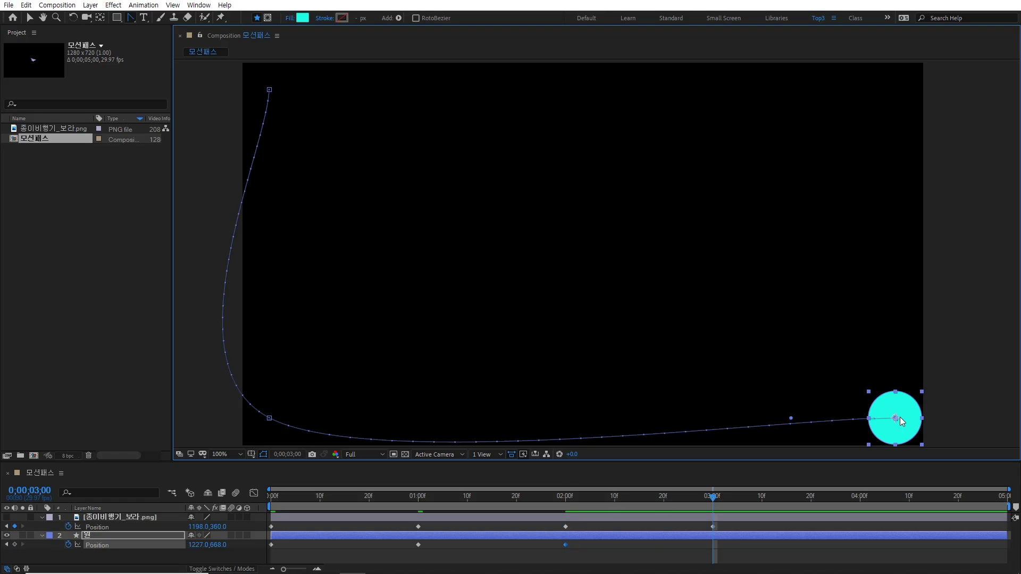
drag(900, 417, 925, 96)
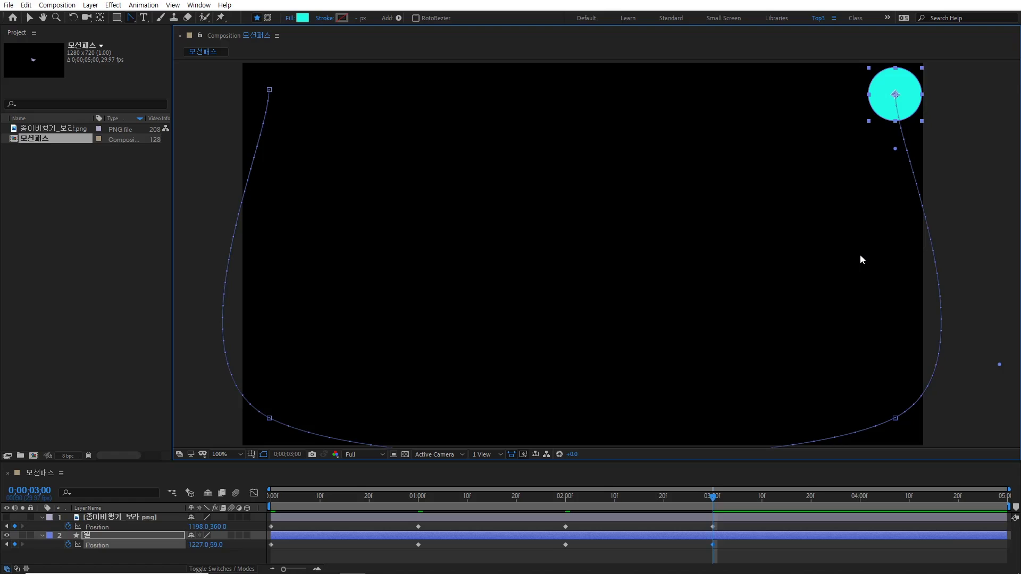
key(space)
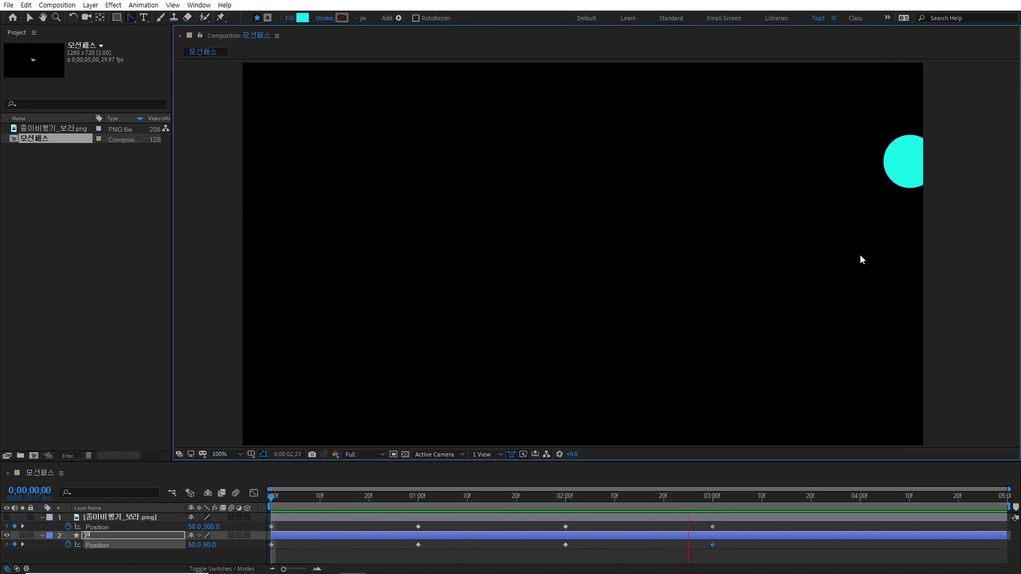
key(space)
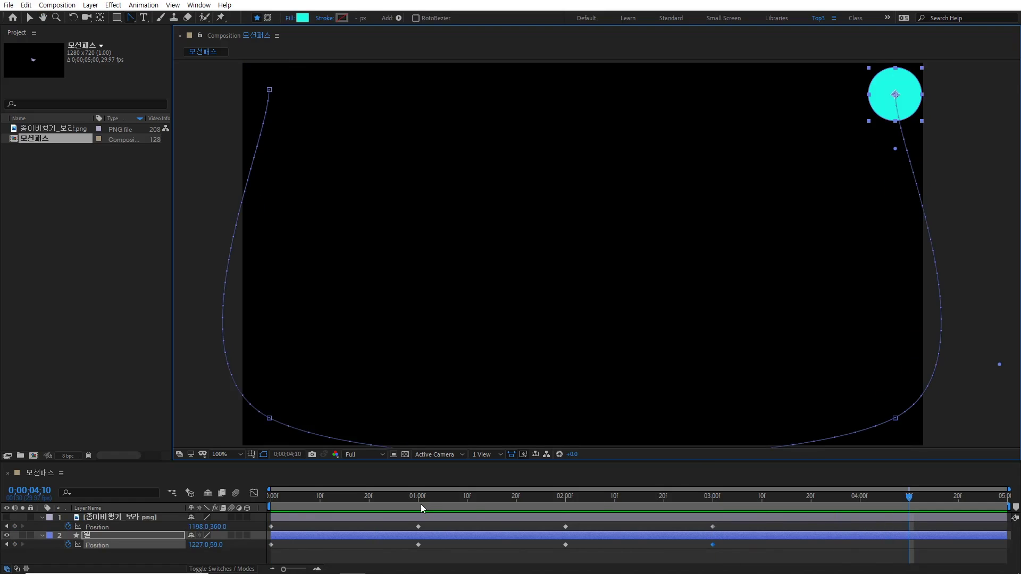
Try converting all of the circle's Position keyframes to sharp corners with the Convert Vertex Tool, and undo the conversion.
mouse_move(415, 497)
mouse_down()
mouse_move(266, 506)
mouse_move(416, 515)
mouse_up()
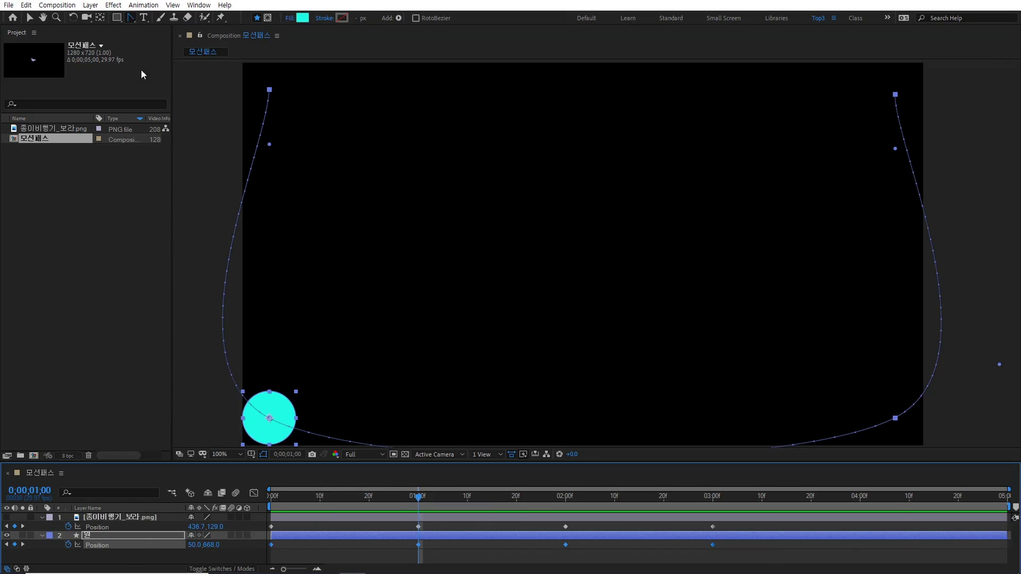
ctrl+click(269, 418)
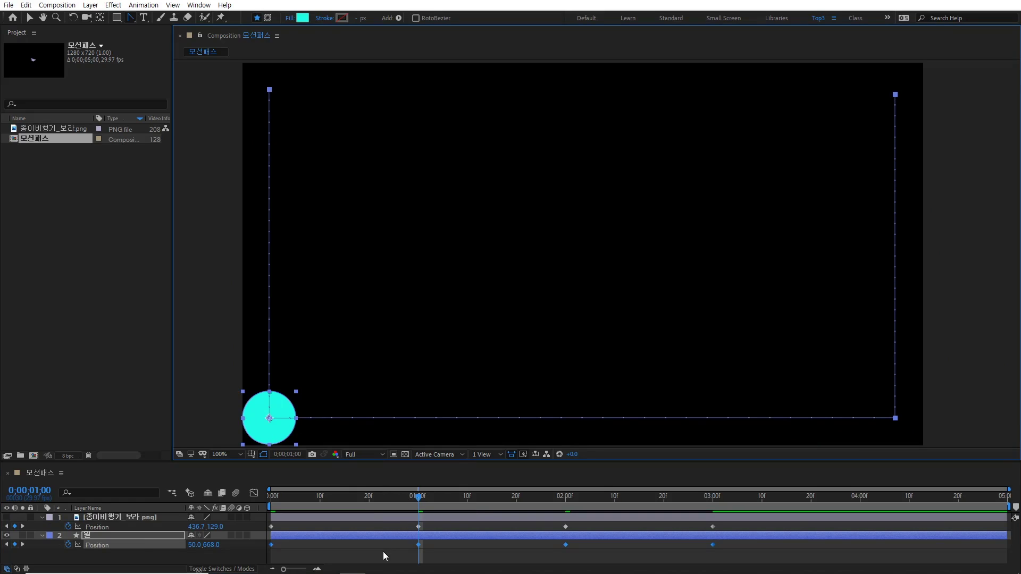
key(ctrl+z)
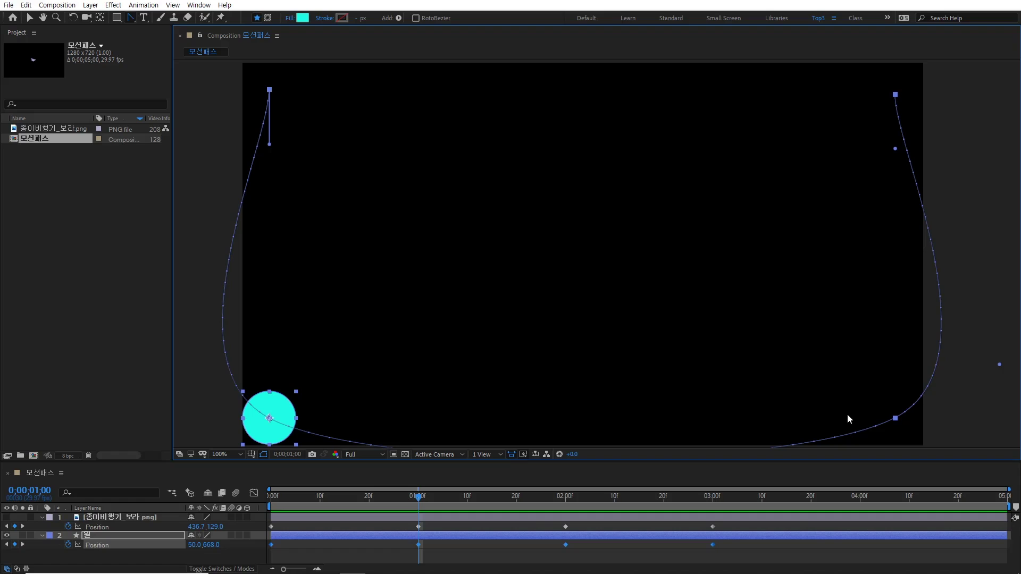
Review the General preferences, including the Default Spatial Interpolation to Linear option.
click(26, 7)
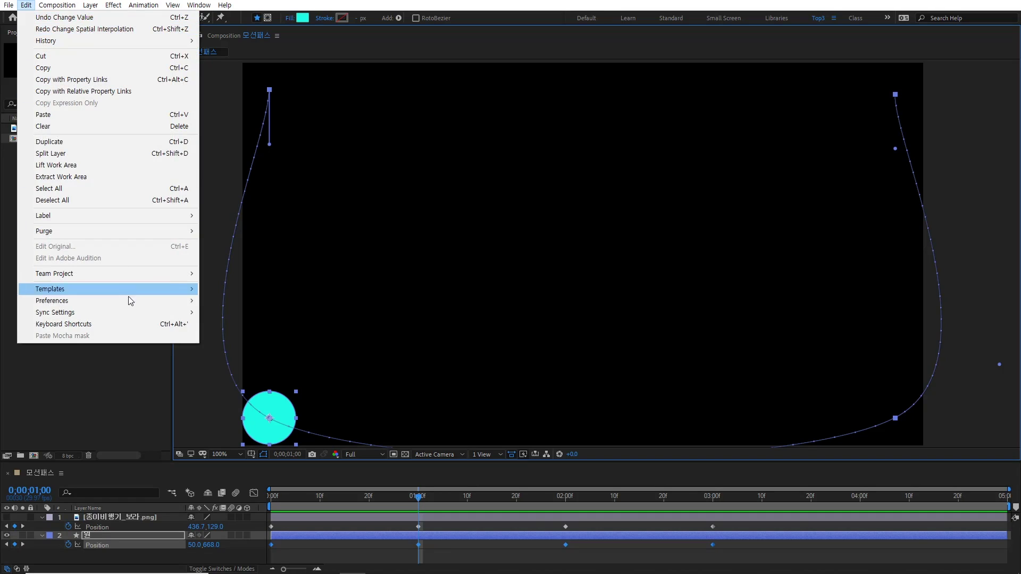
mouse_move(129, 301)
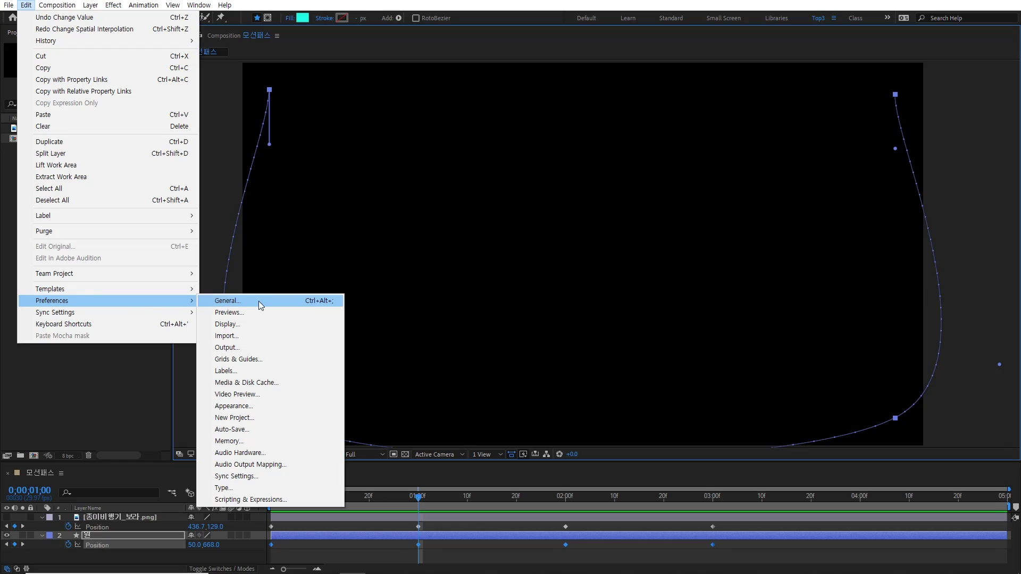
click(290, 301)
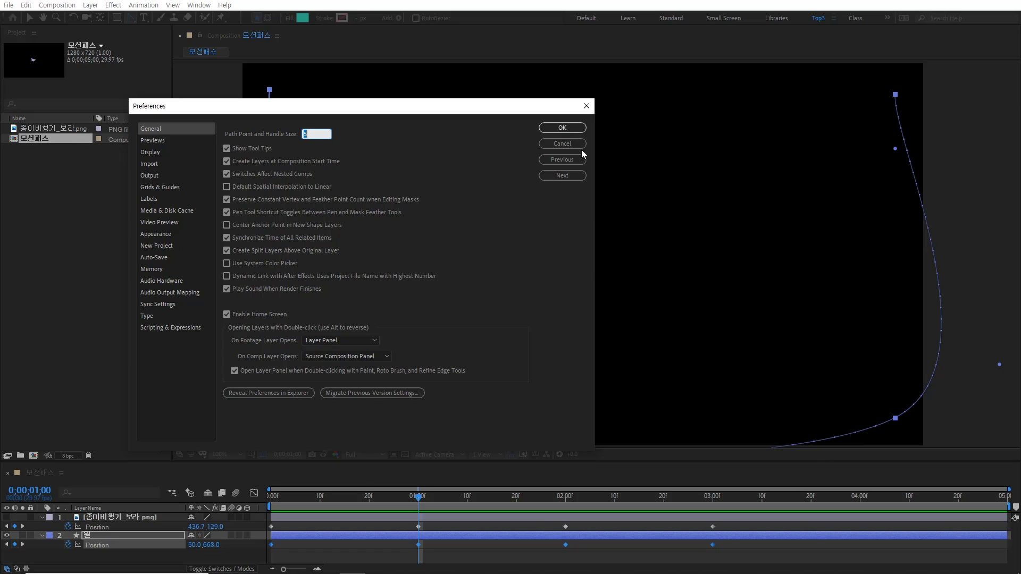
click(562, 128)
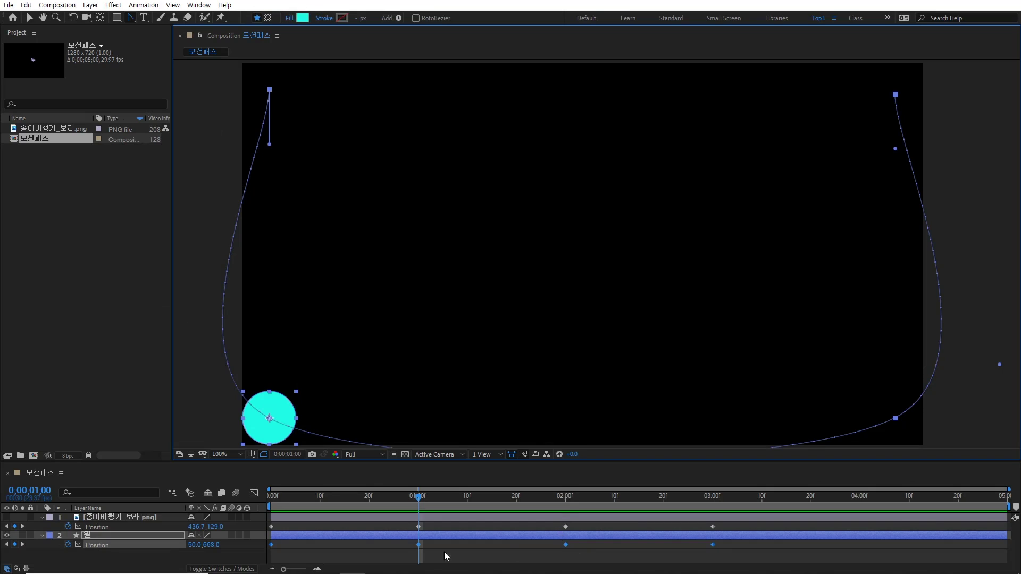
Set the Spatial Interpolation of the circle's Position keyframe at 1 second to Linear.
click(346, 550)
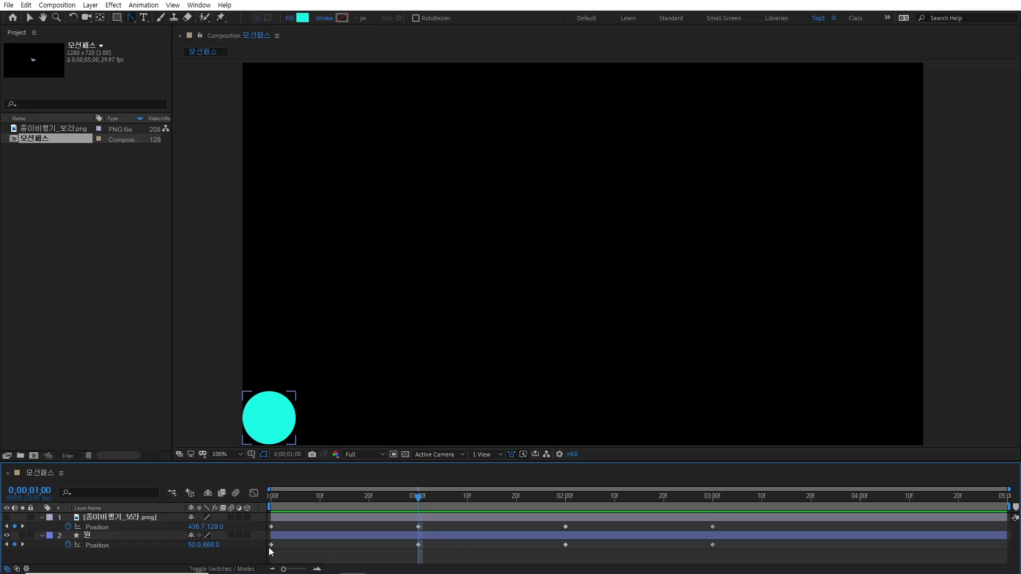
mouse_move(418, 546)
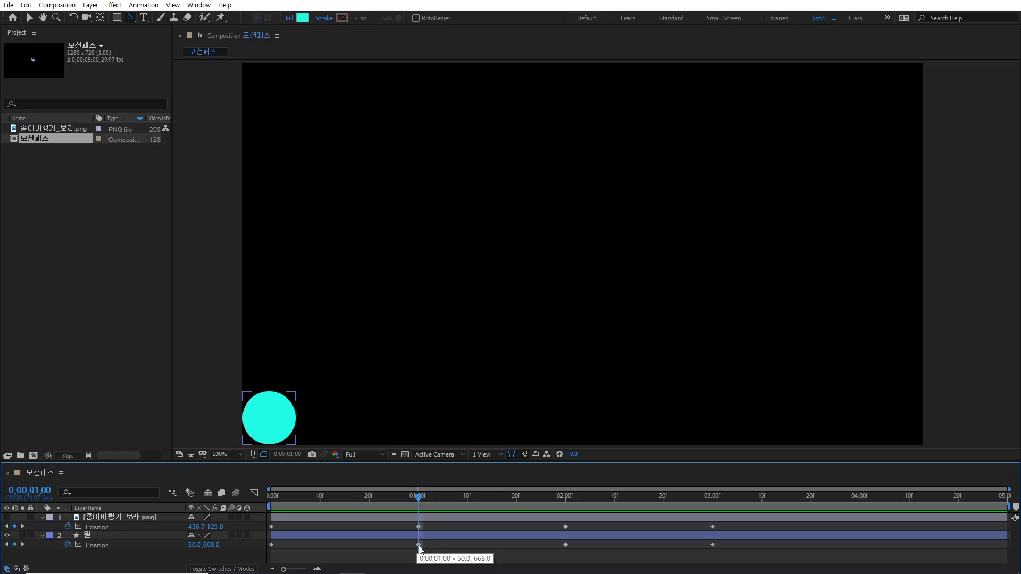
click(419, 545)
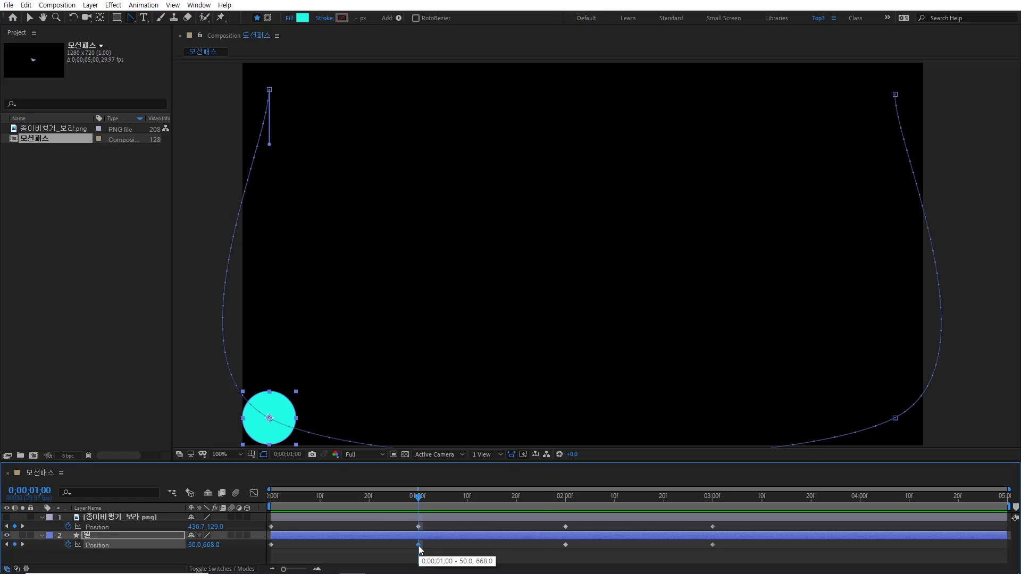
right_click(419, 546)
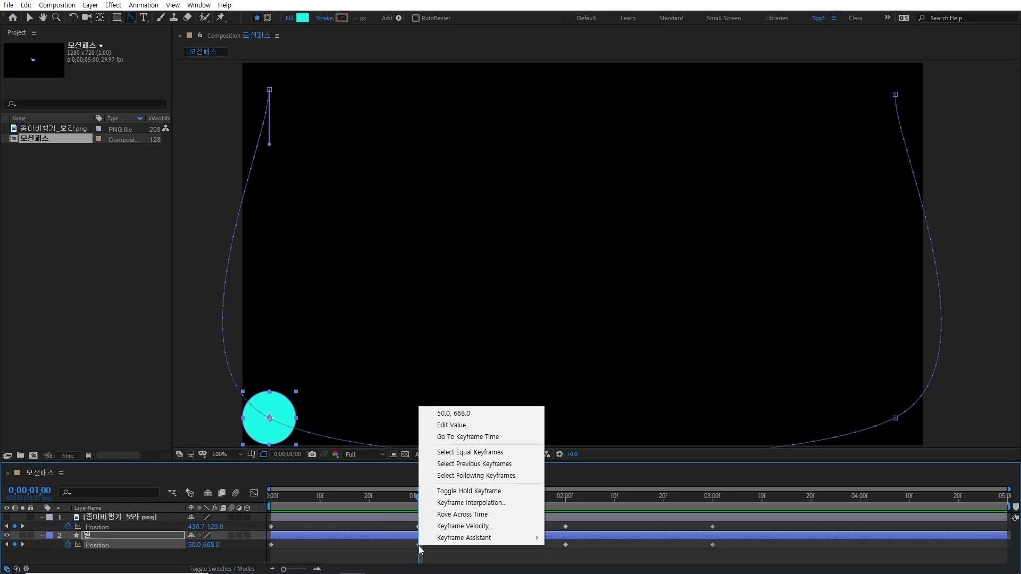
click(512, 504)
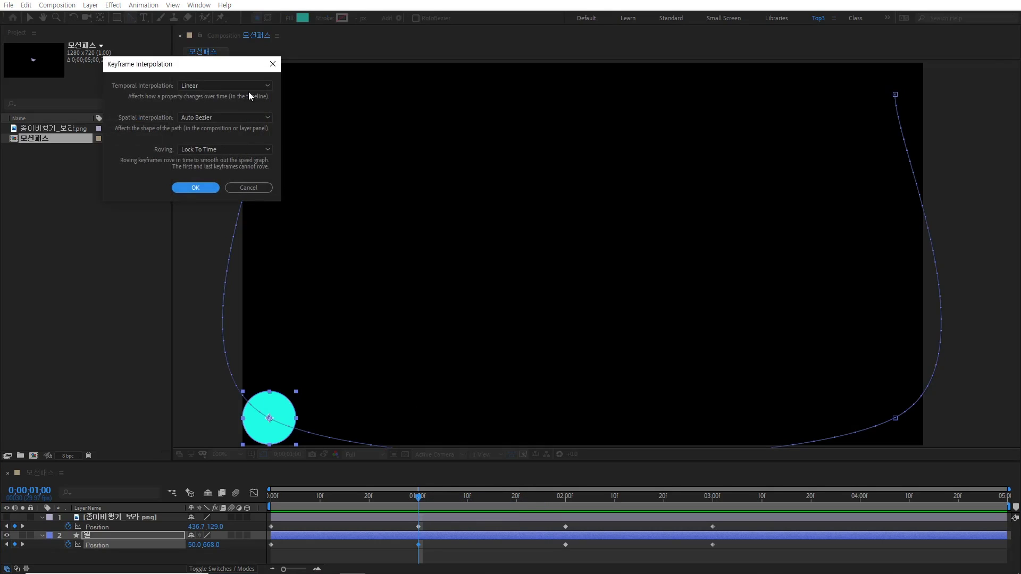
drag(239, 62, 493, 144)
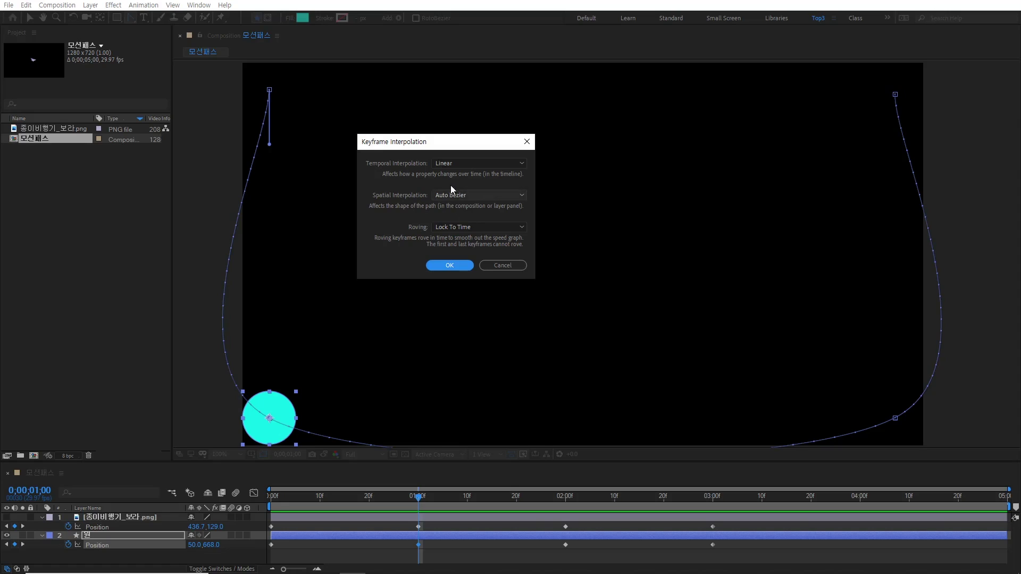
click(508, 200)
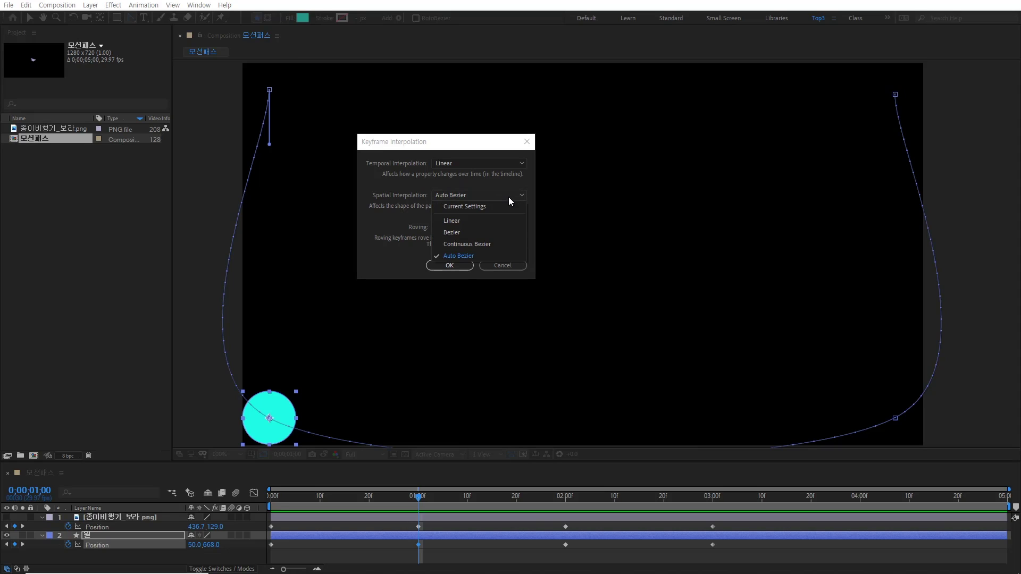
click(467, 221)
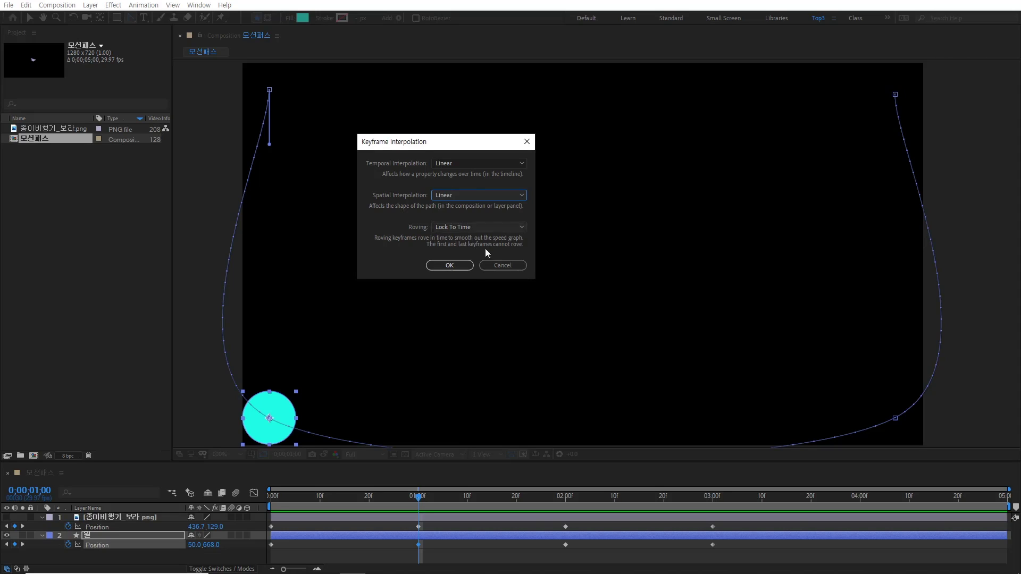
click(459, 266)
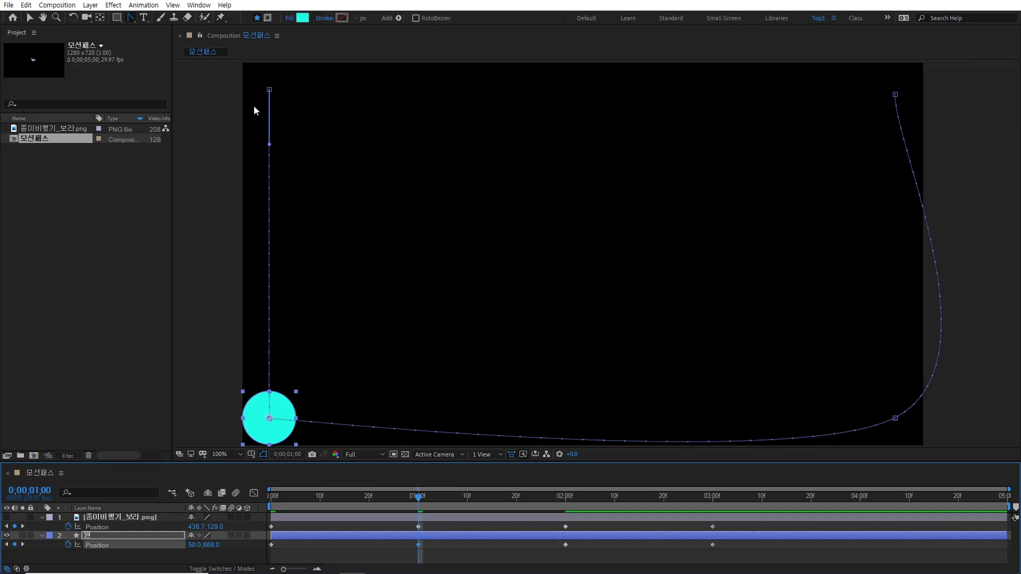
Set the Spatial Interpolation of the circle's Position keyframe at 2 seconds to Linear and preview the animation.
click(29, 20)
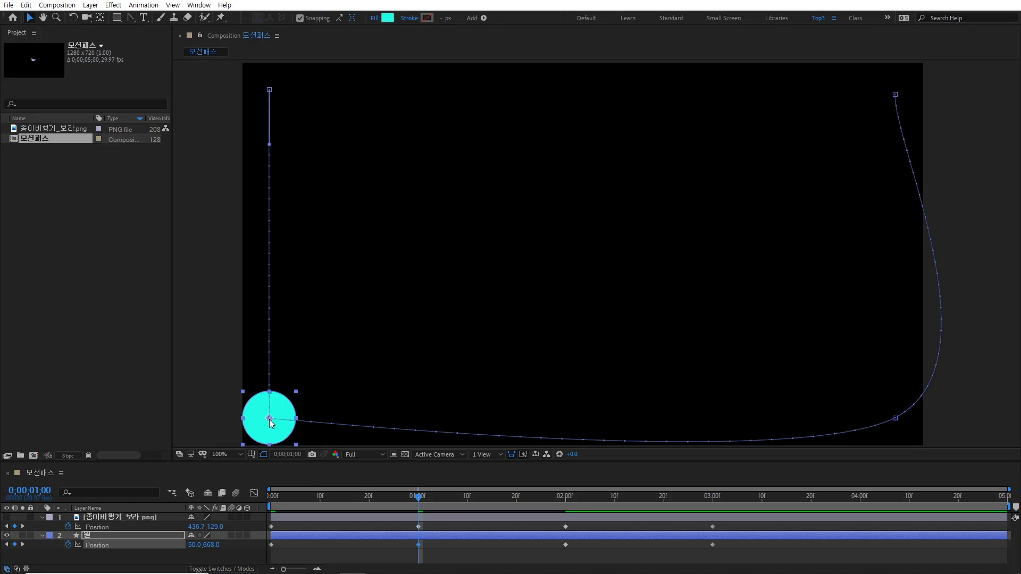
click(566, 544)
right_click(566, 544)
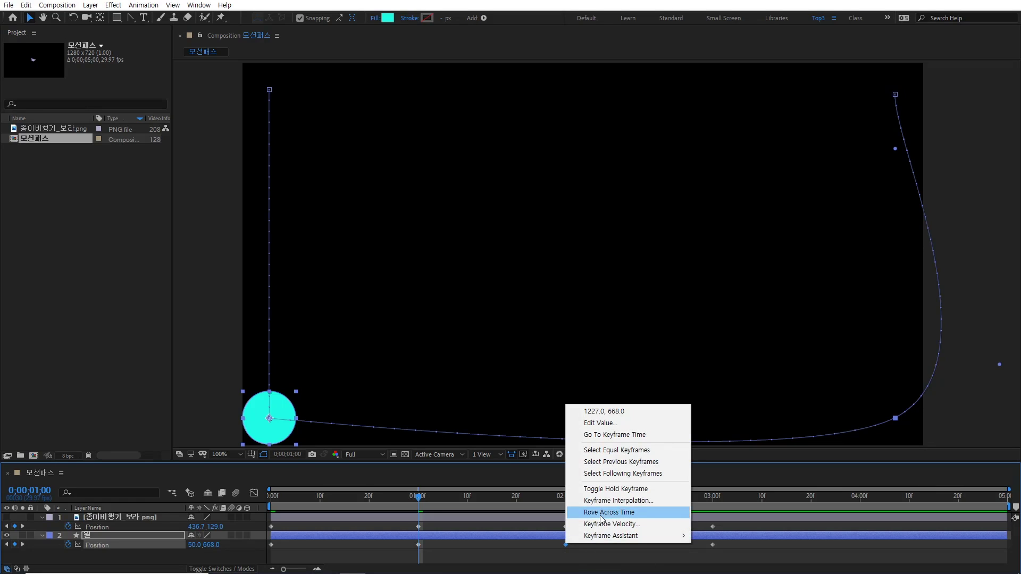
click(617, 502)
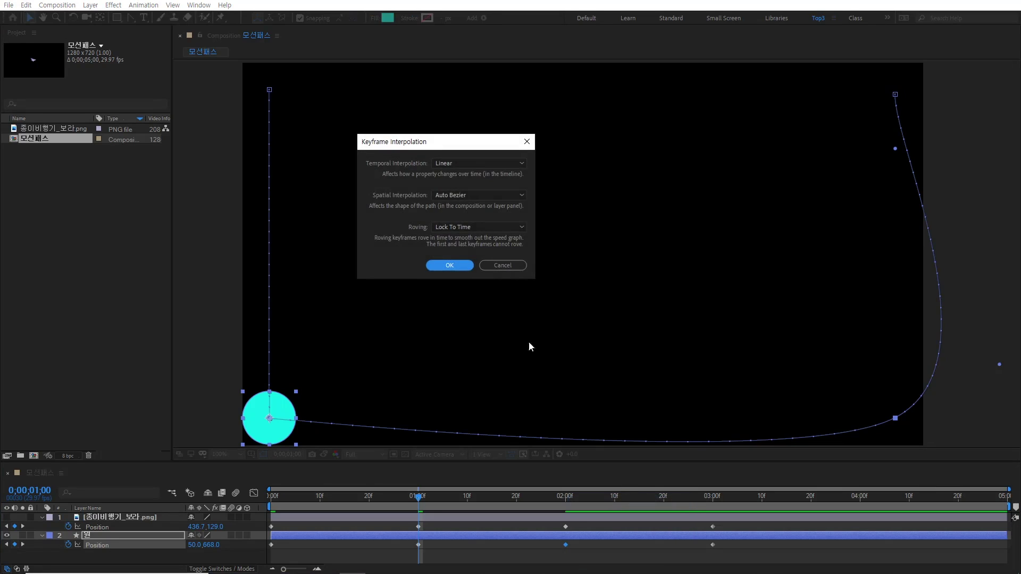
click(479, 195)
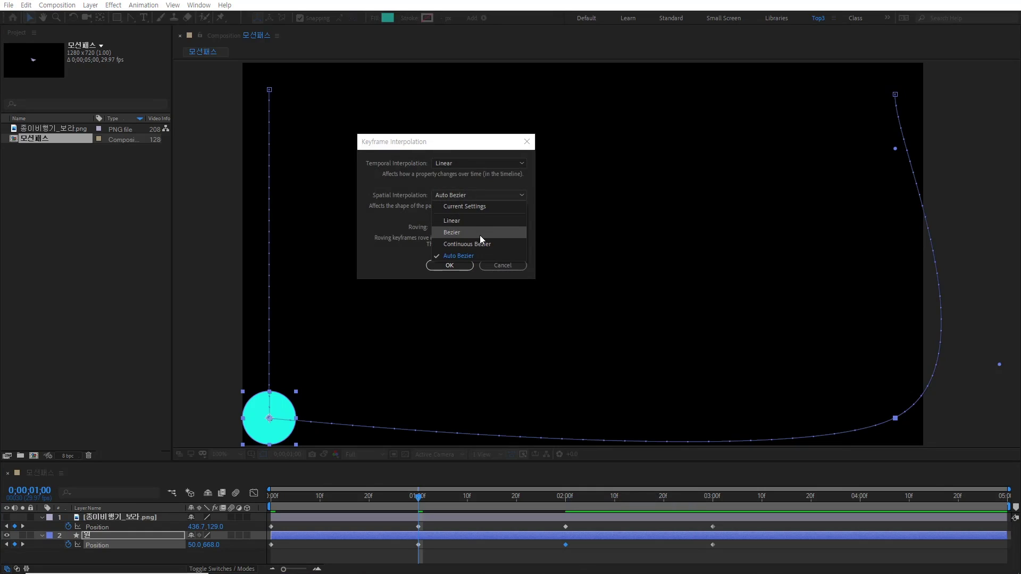
click(484, 224)
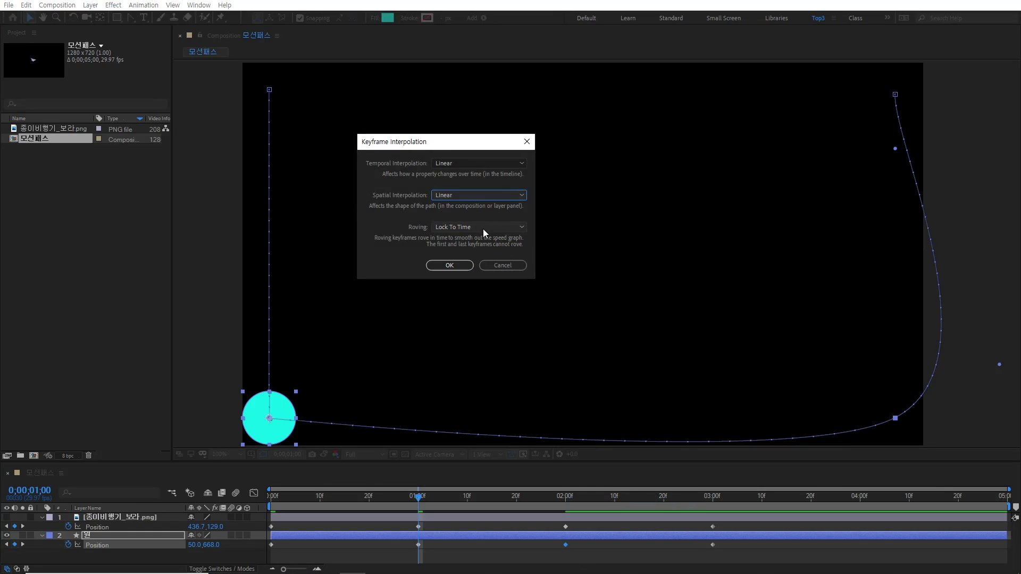
click(463, 266)
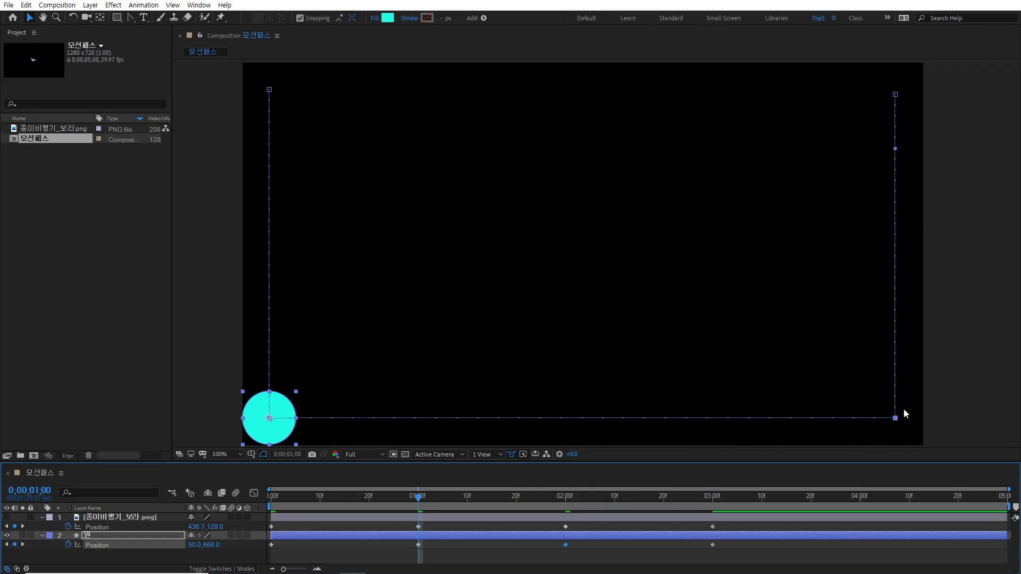
key(space)
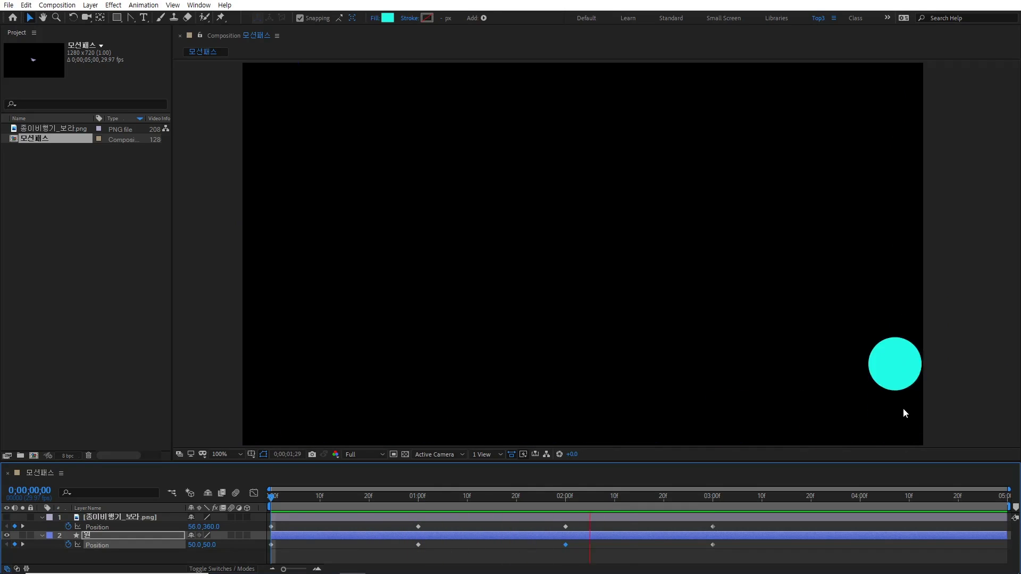
key(space)
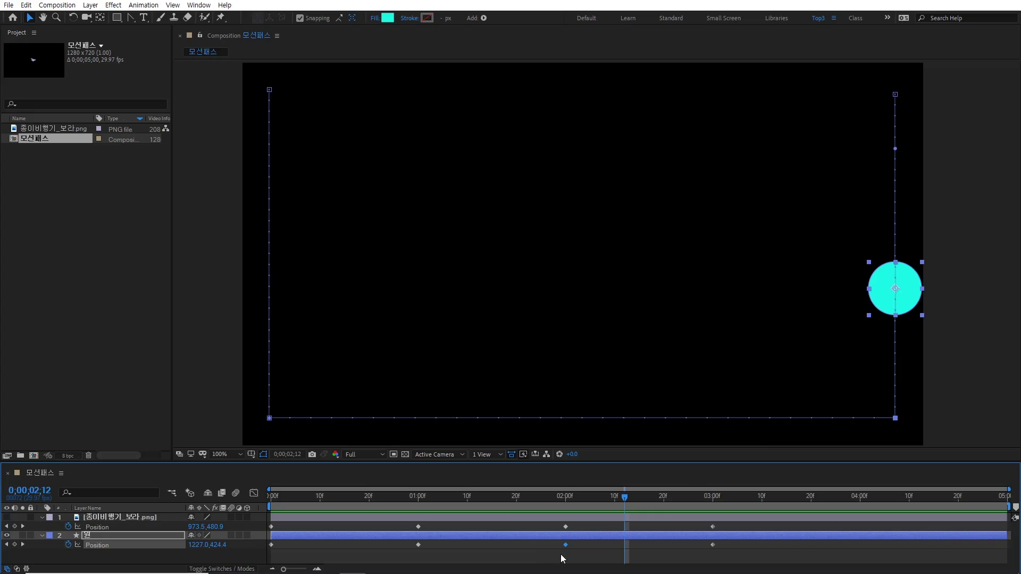
Select all of the circle's Position keyframes with the current time at 0;00;00;18.
click(502, 560)
drag(580, 563, 412, 551)
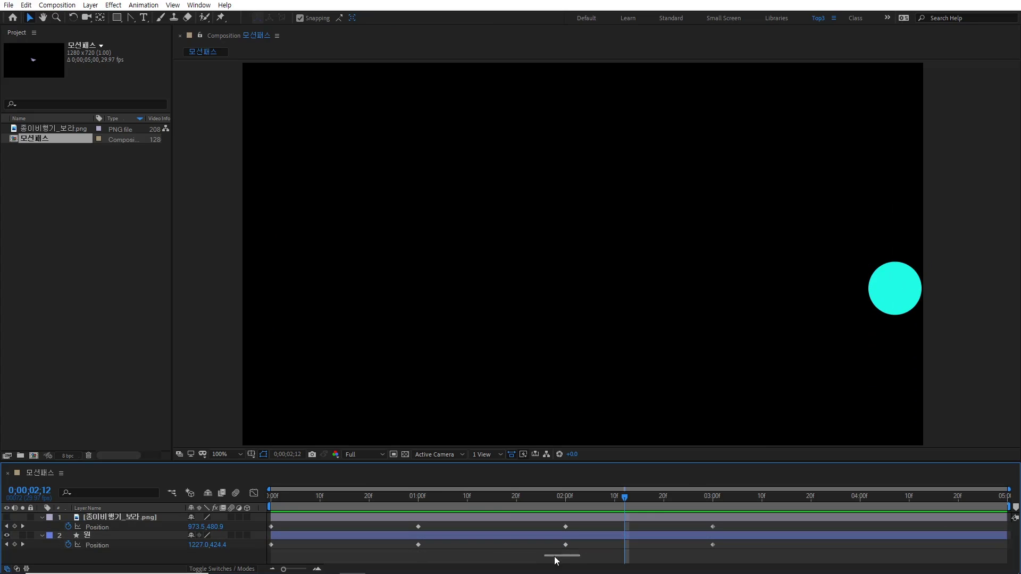
drag(466, 496, 360, 496)
click(314, 535)
click(137, 547)
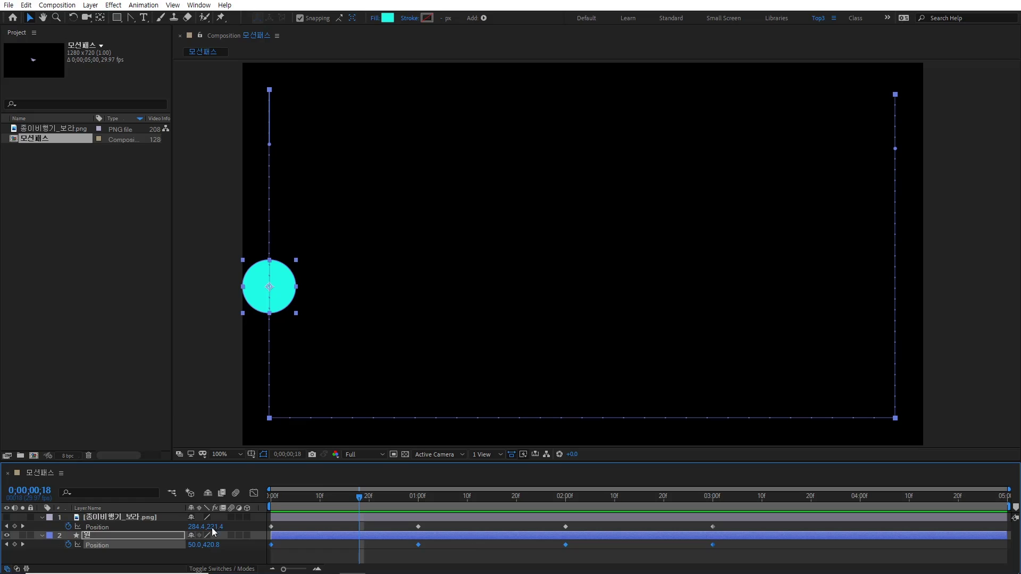
Hide and collapse the 원 circle layer, and show and select the 종이비행기_보라.png paper plane layer.
click(7, 532)
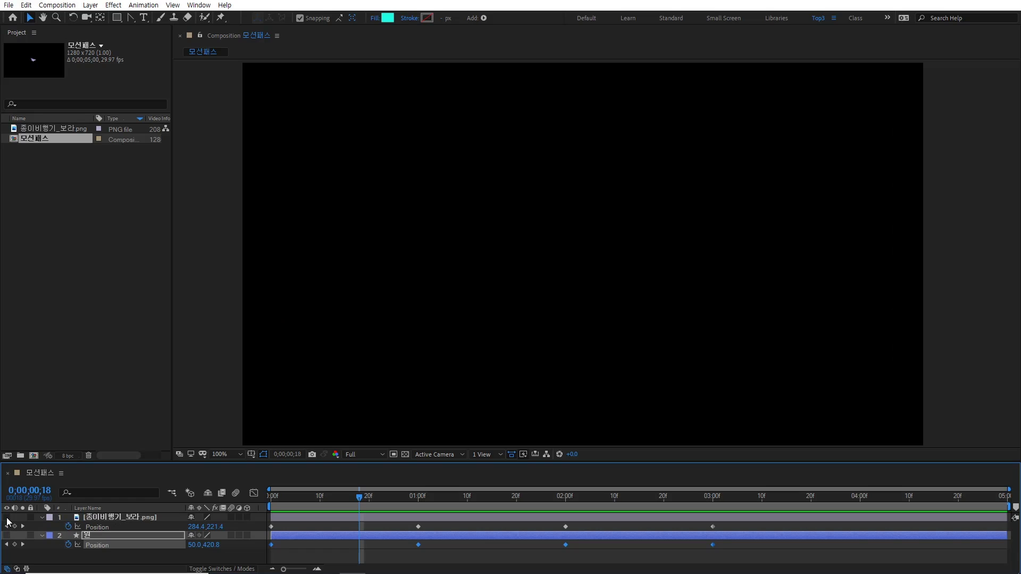
click(6, 517)
click(42, 536)
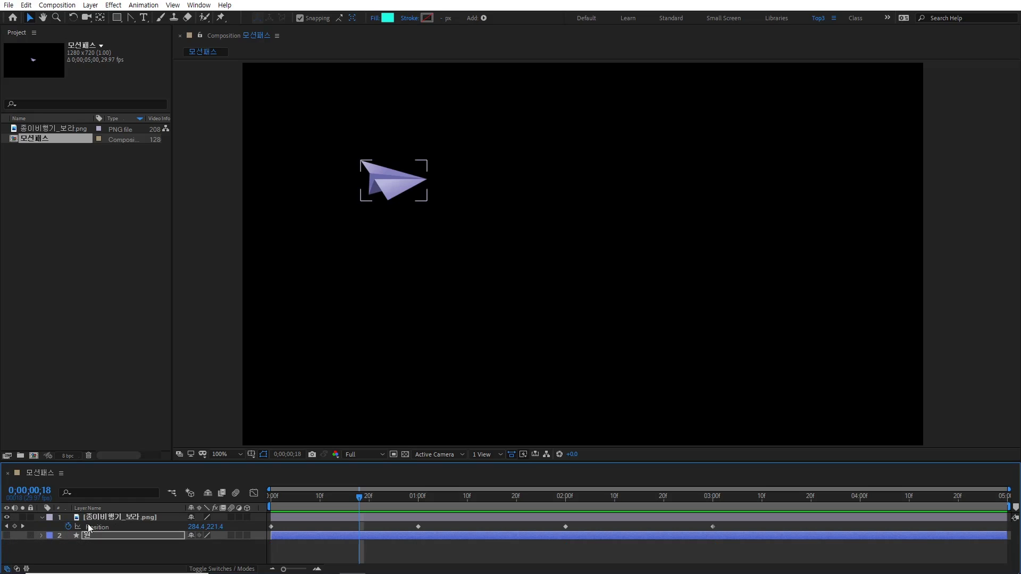
click(101, 519)
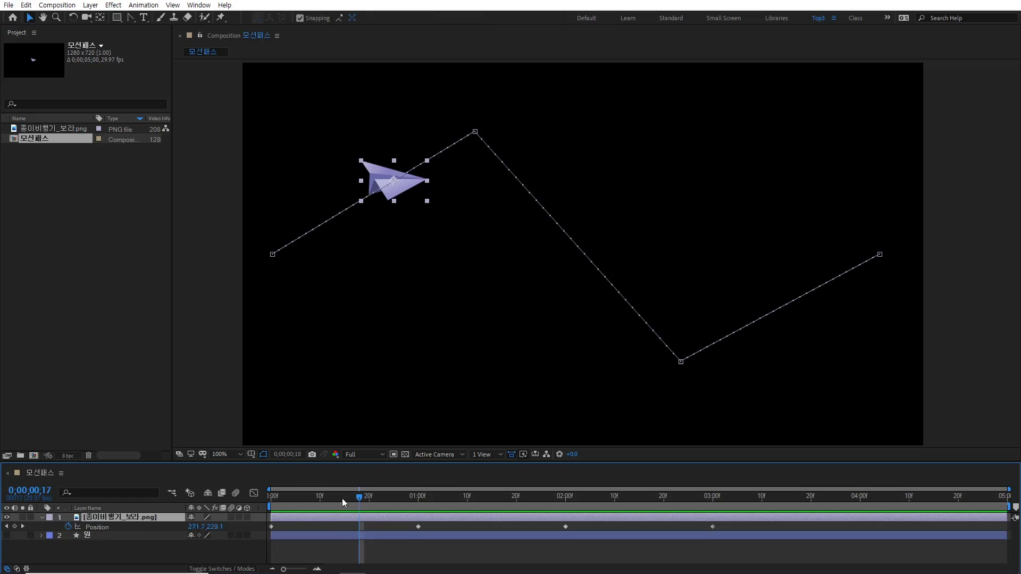
Convert all of the paper plane's Position keyframes to smooth curves with the Convert Vertex Tool.
drag(355, 503, 241, 499)
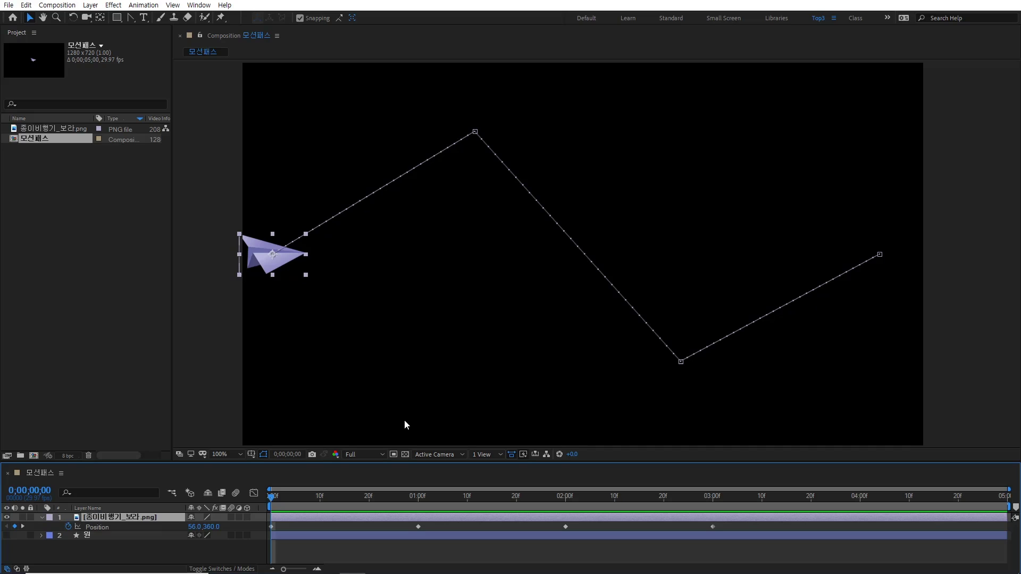
click(107, 528)
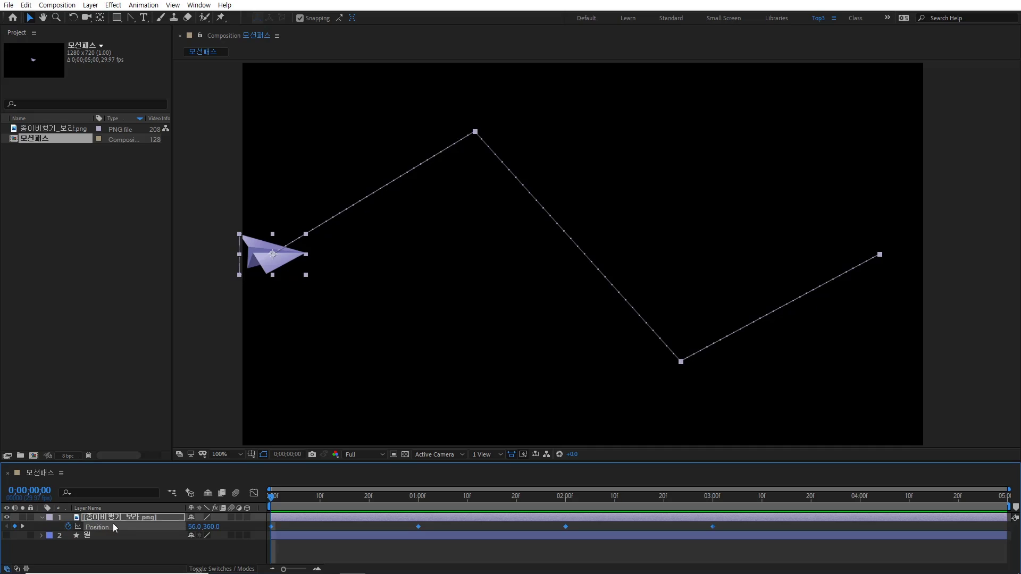
click(131, 18)
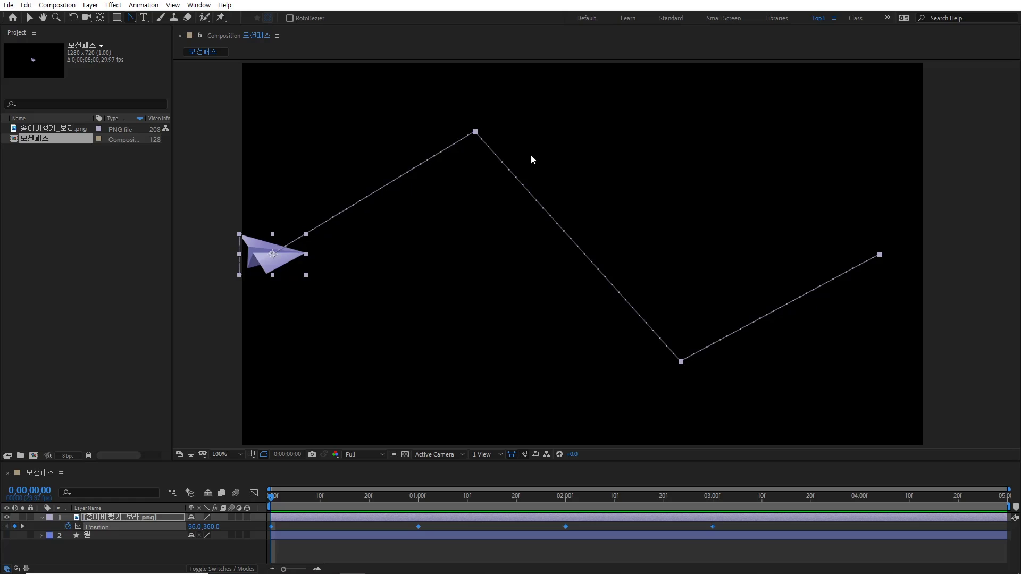
click(476, 132)
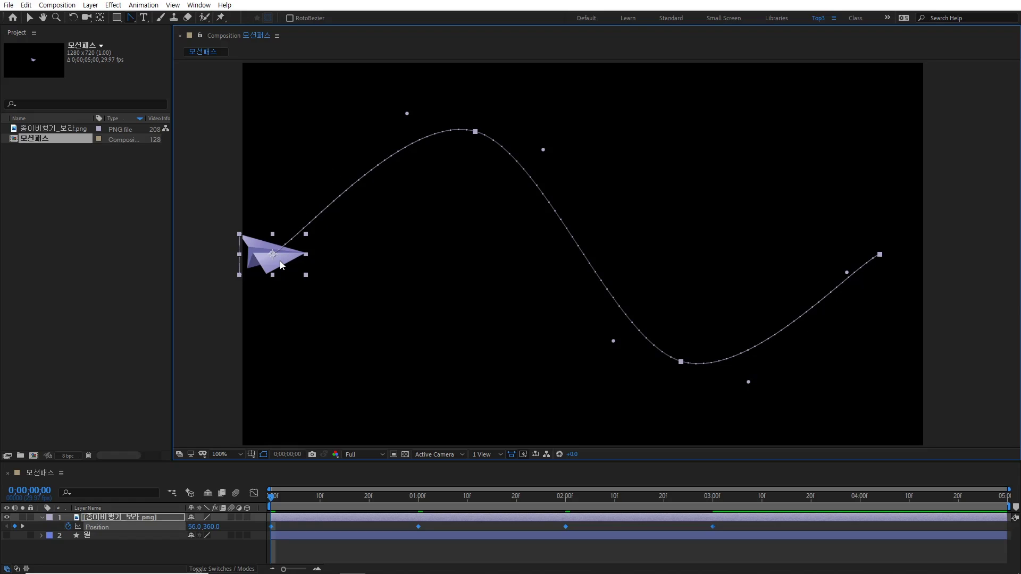
key(v)
Preview the paper plane's motion along the curved path twice and return to the start of the composition.
key(space)
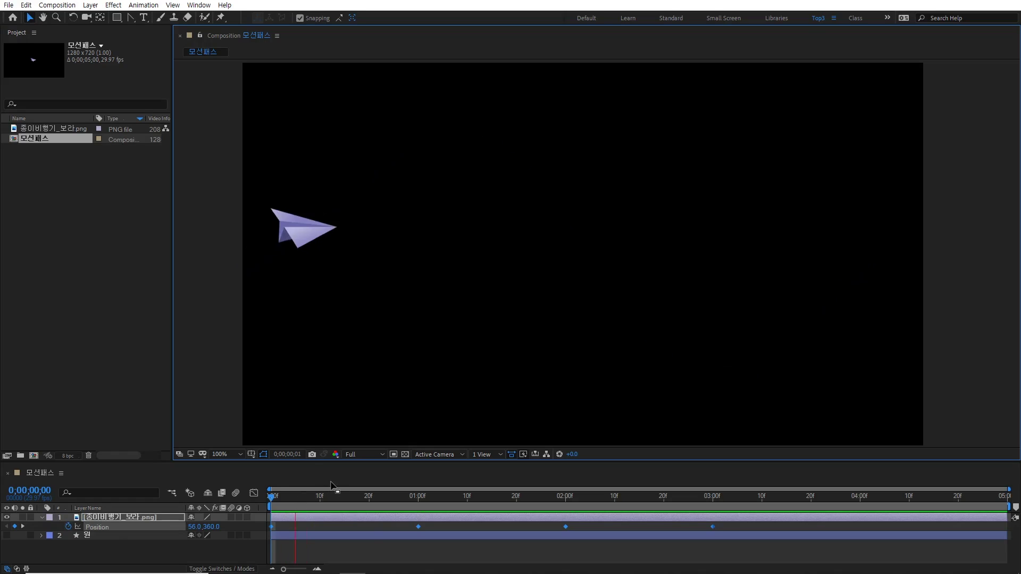
key(space)
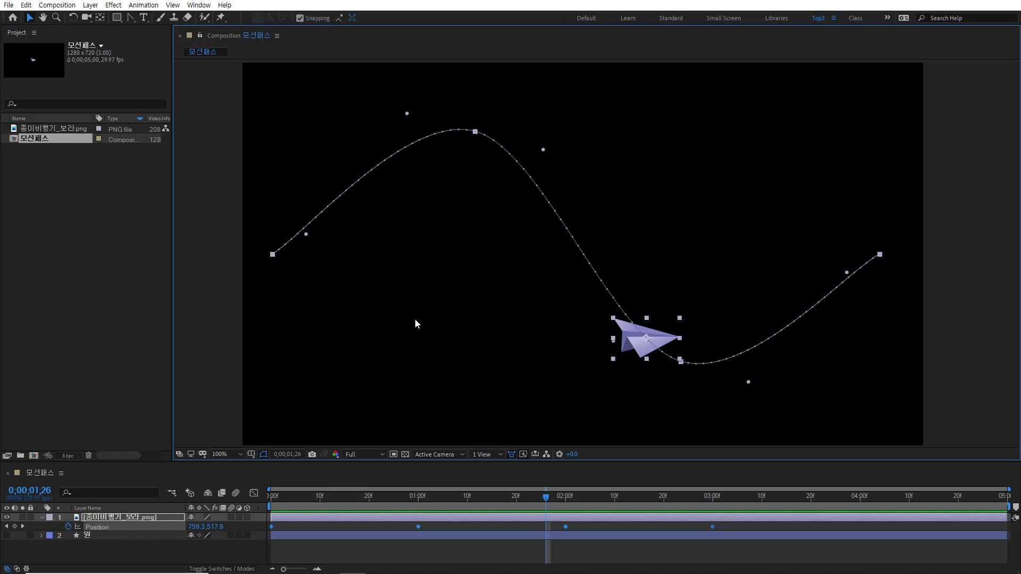
key(Home)
key(space)
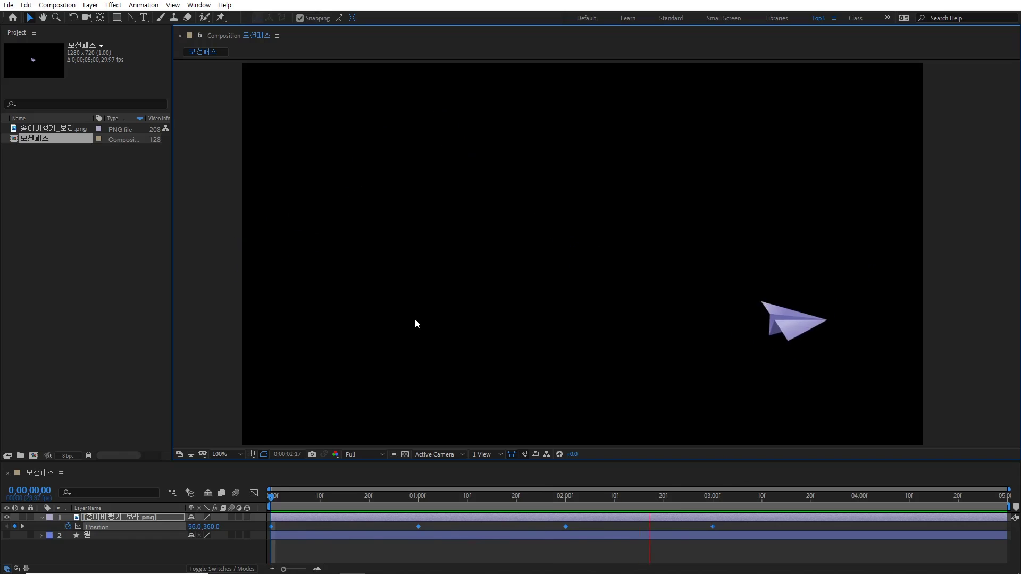
key(space)
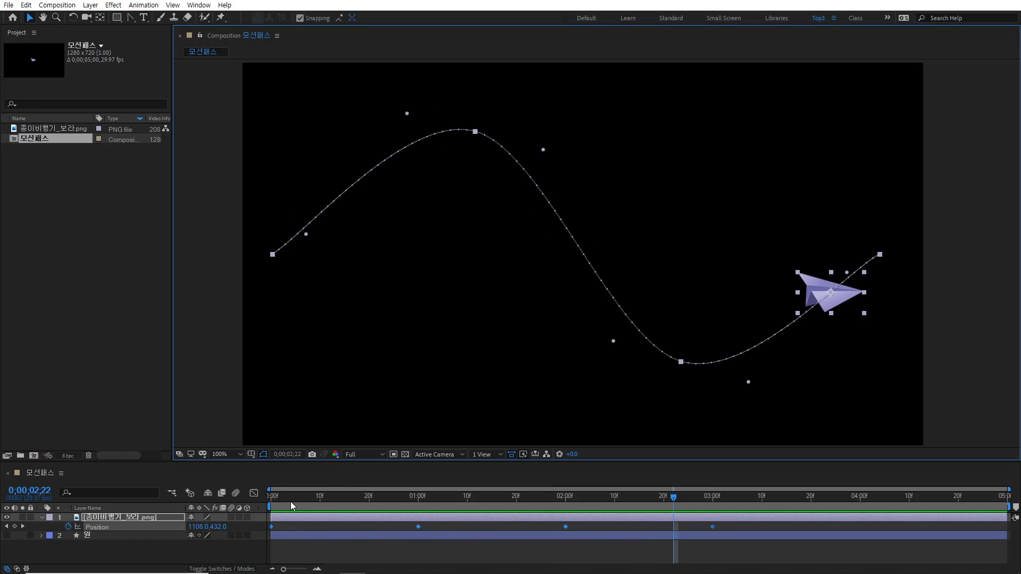
drag(291, 502, 260, 503)
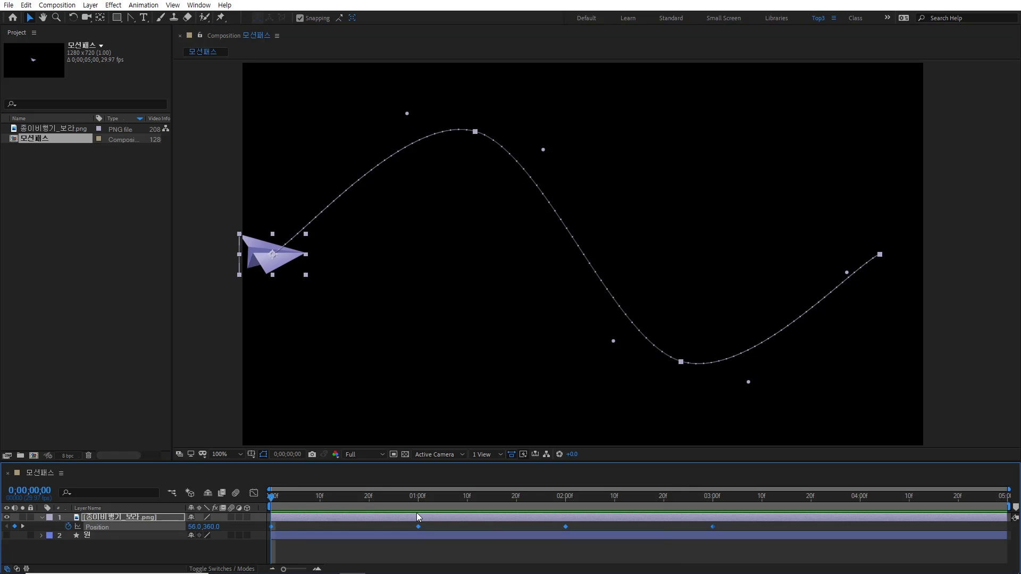
Reveal the paper plane's Rotation and add a first keyframe of -39° at 0 seconds.
key(shift+r)
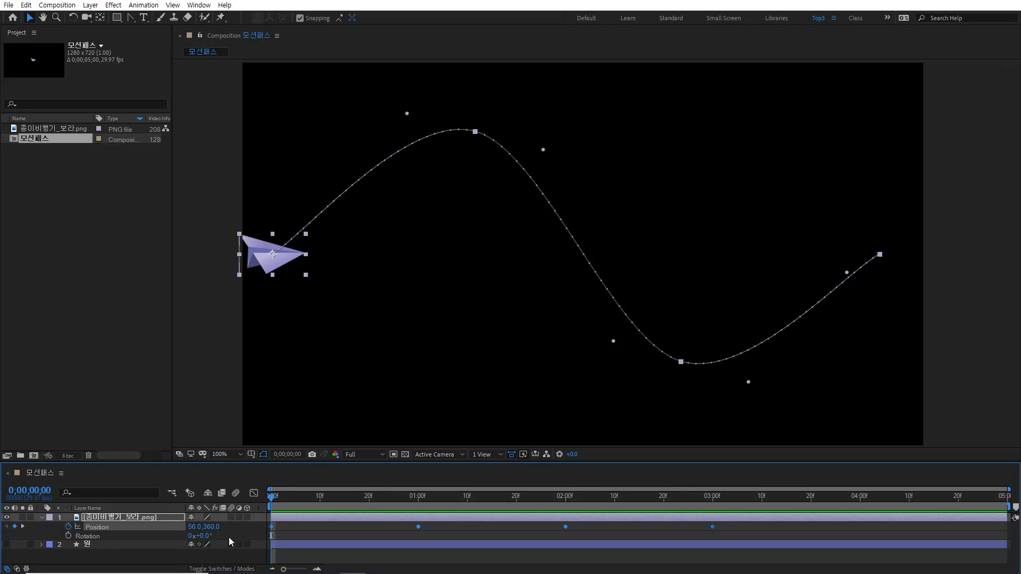
drag(204, 535, 189, 537)
click(68, 535)
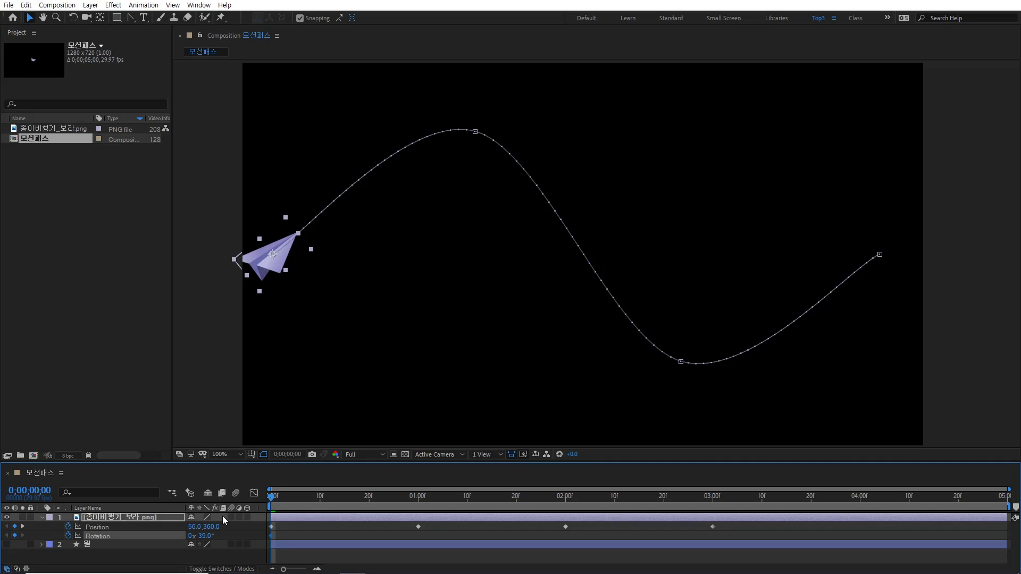
Add Rotation keyframes to the paper plane of -23° at 0;00;00;22 and +4° at 1 second.
drag(282, 495, 379, 496)
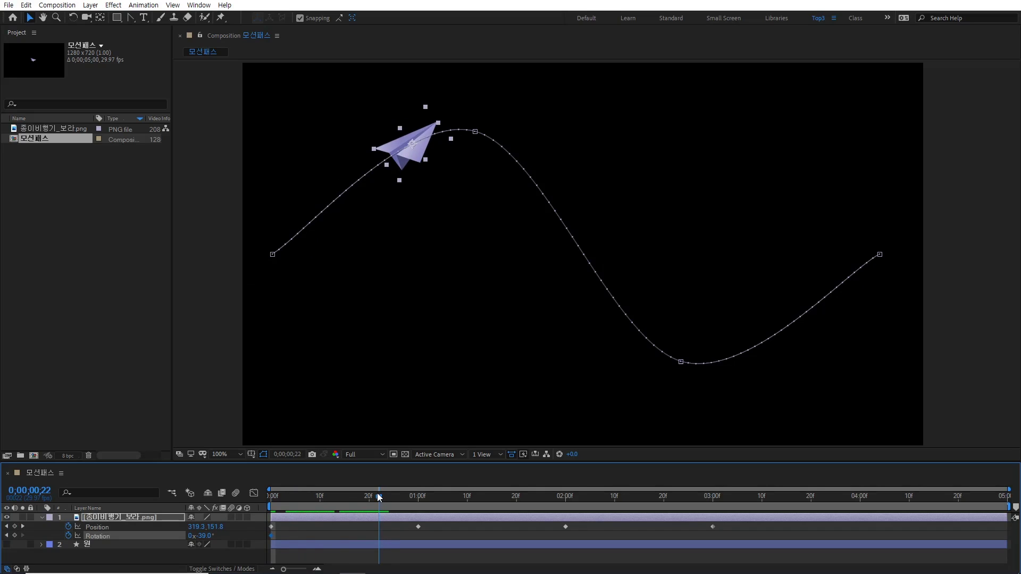
drag(200, 536, 276, 524)
drag(382, 500, 420, 500)
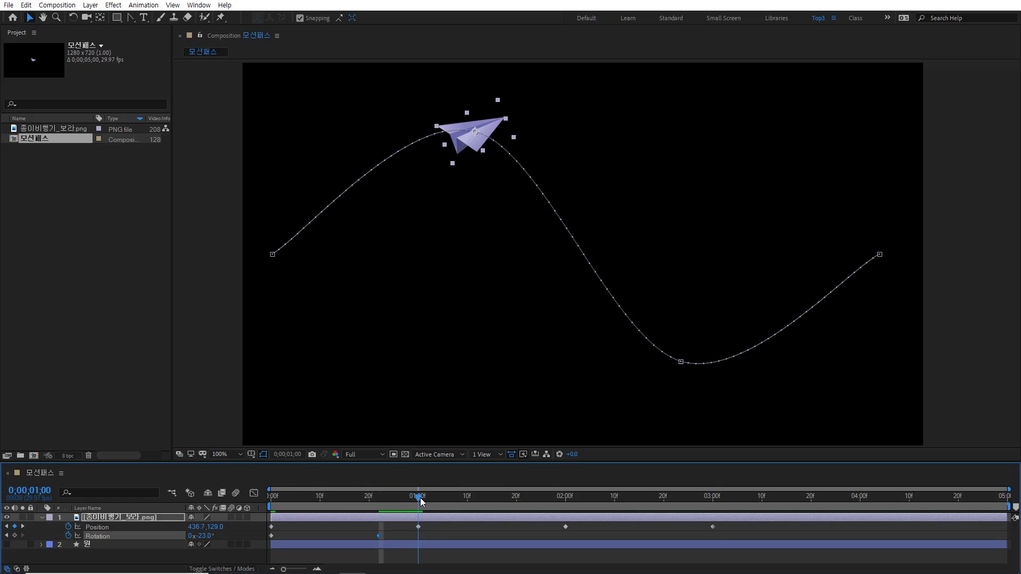
drag(197, 536, 492, 498)
Add a Rotation keyframe of +56° at 0;00;01;08 and another with the same value at 0;00;01;25.
click(458, 498)
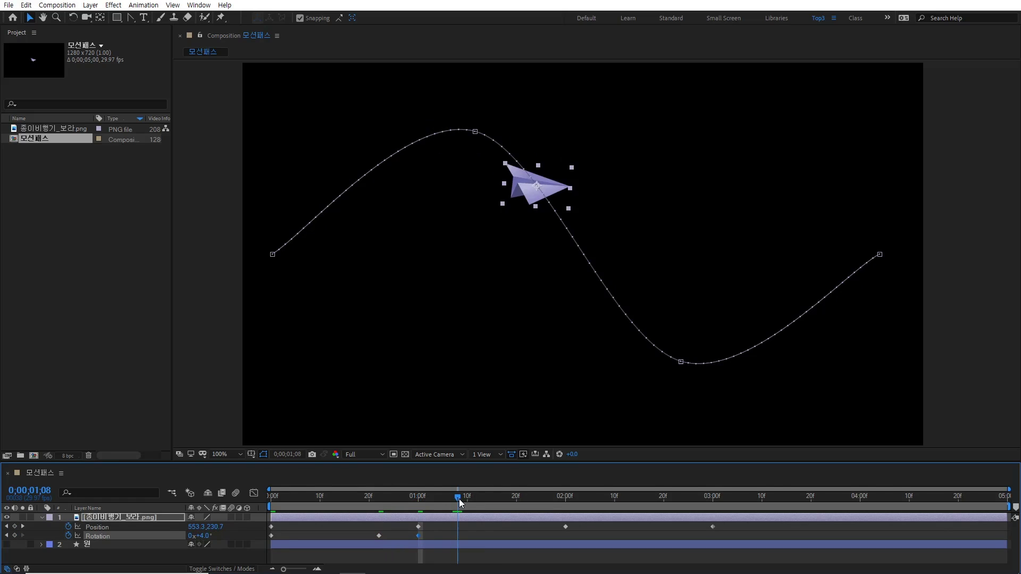
drag(202, 536, 229, 531)
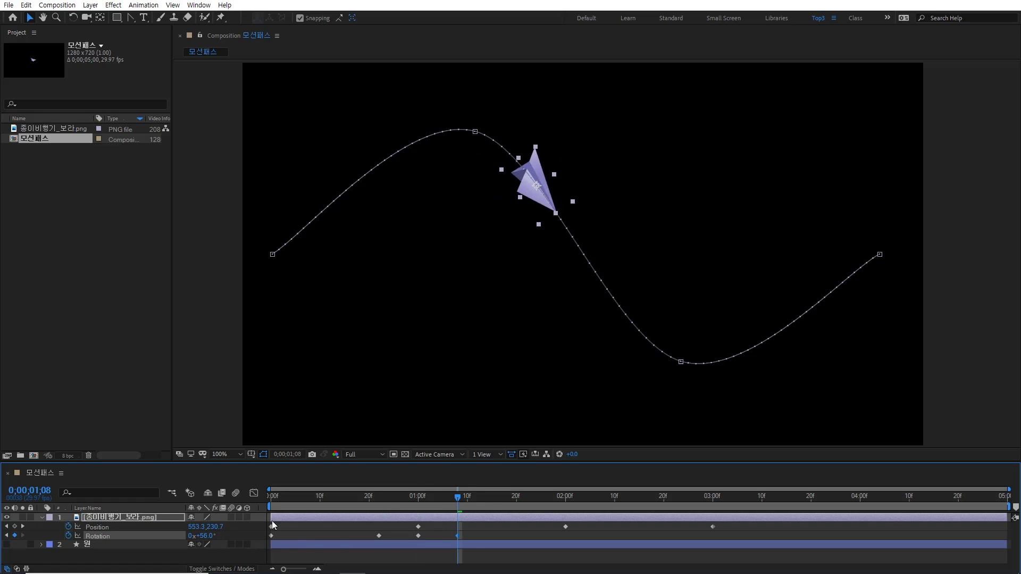
drag(482, 501, 543, 505)
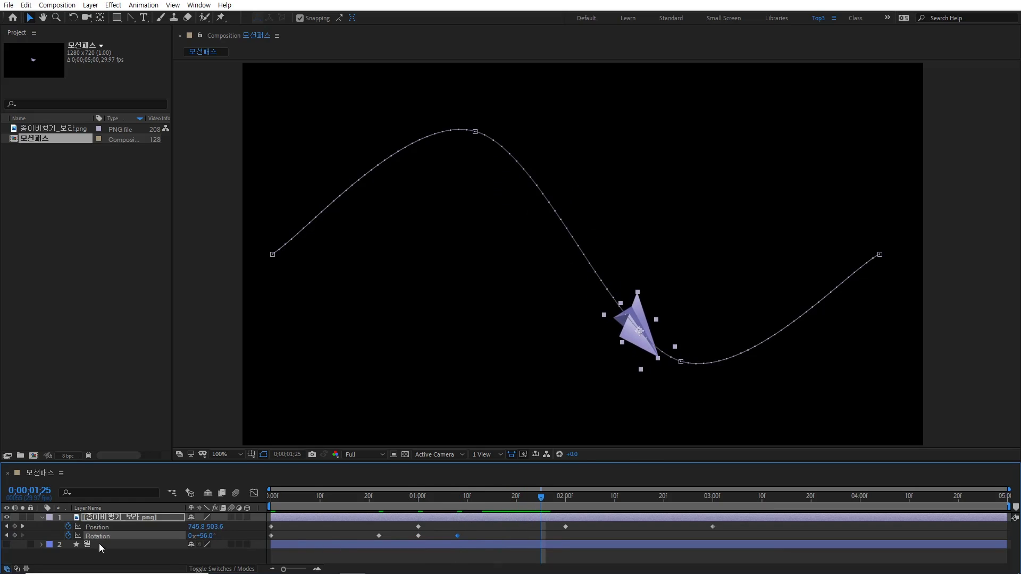
click(15, 536)
Add a Rotation keyframe at 2 seconds that turns the plane along the path's lower bend, and one of -18° at 0;00;02;06.
drag(542, 499, 566, 504)
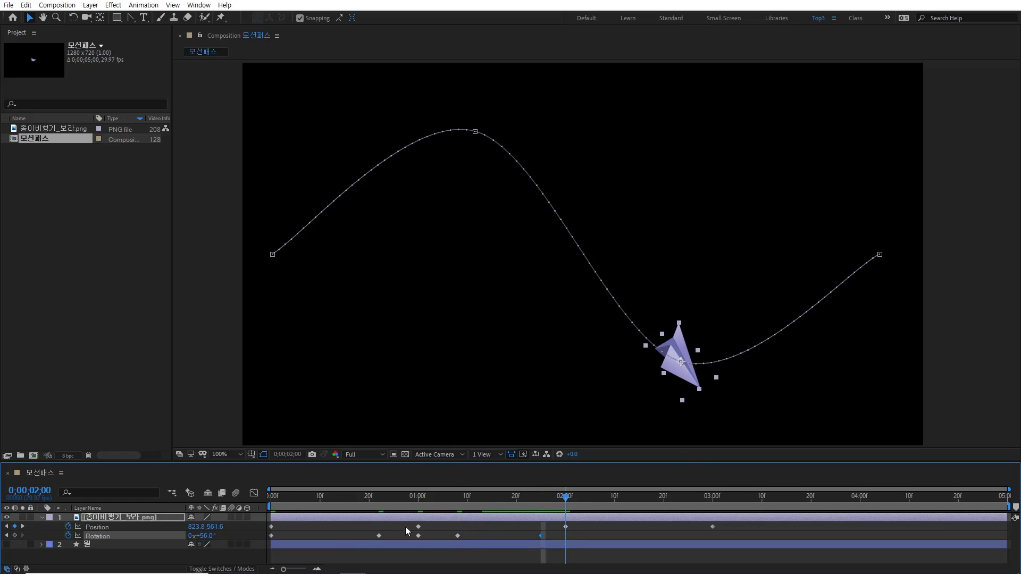
drag(207, 537, 206, 548)
drag(562, 502, 594, 499)
drag(204, 536, 192, 543)
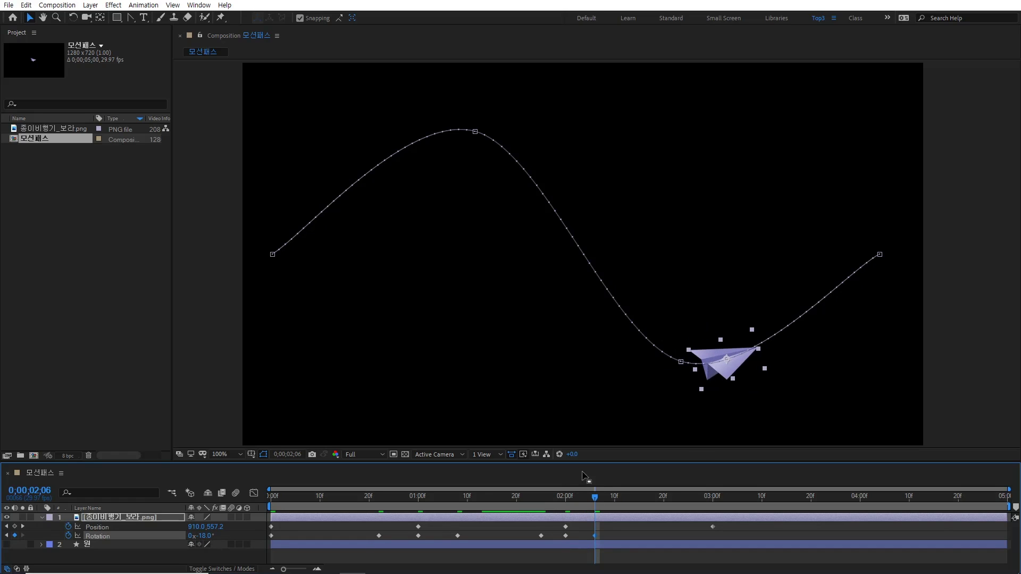
Add a final Rotation keyframe of -33° at 3 seconds and preview the plane's flight from the start.
drag(626, 500, 715, 505)
drag(210, 537, 207, 537)
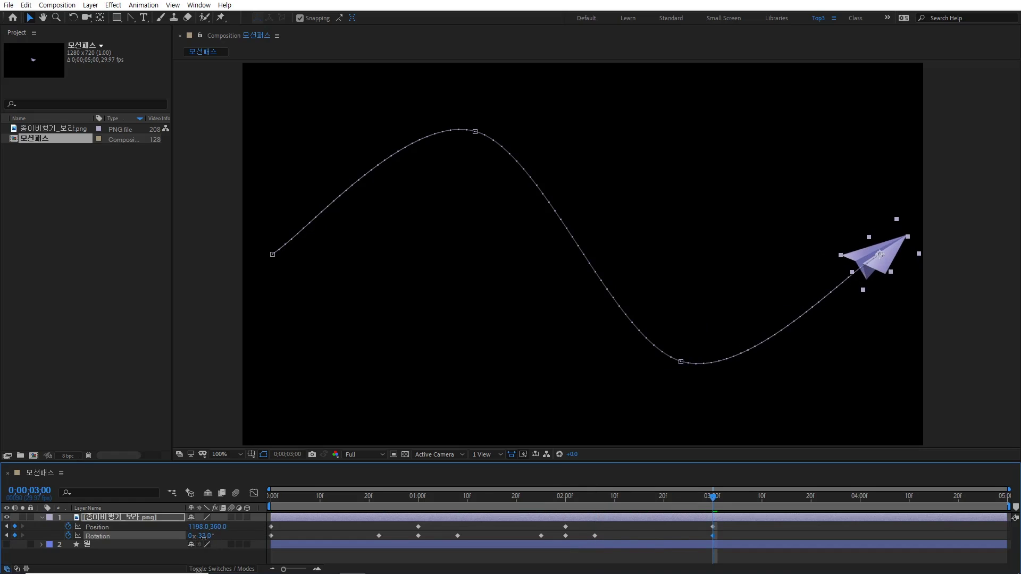
key(Home)
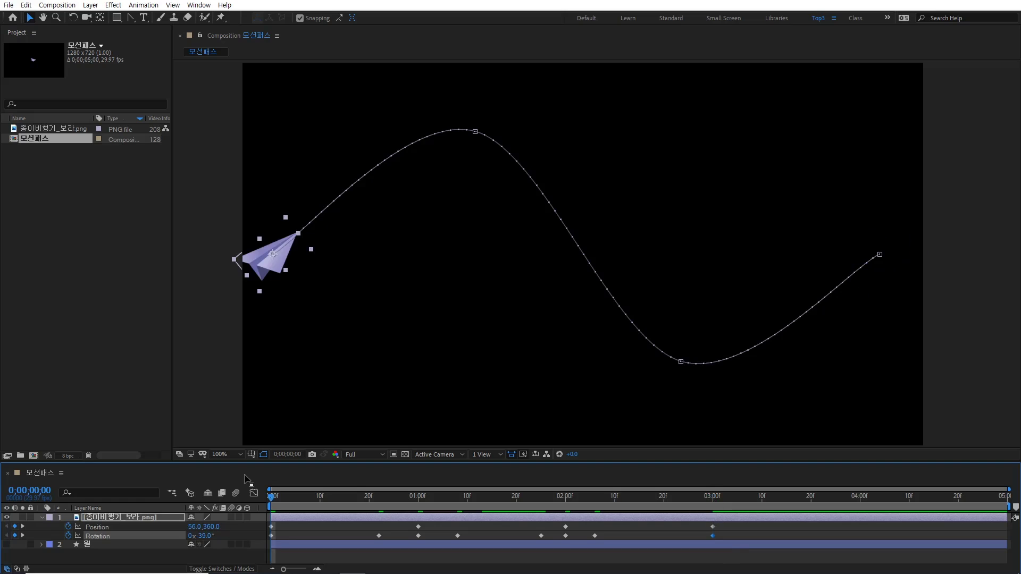
key(space)
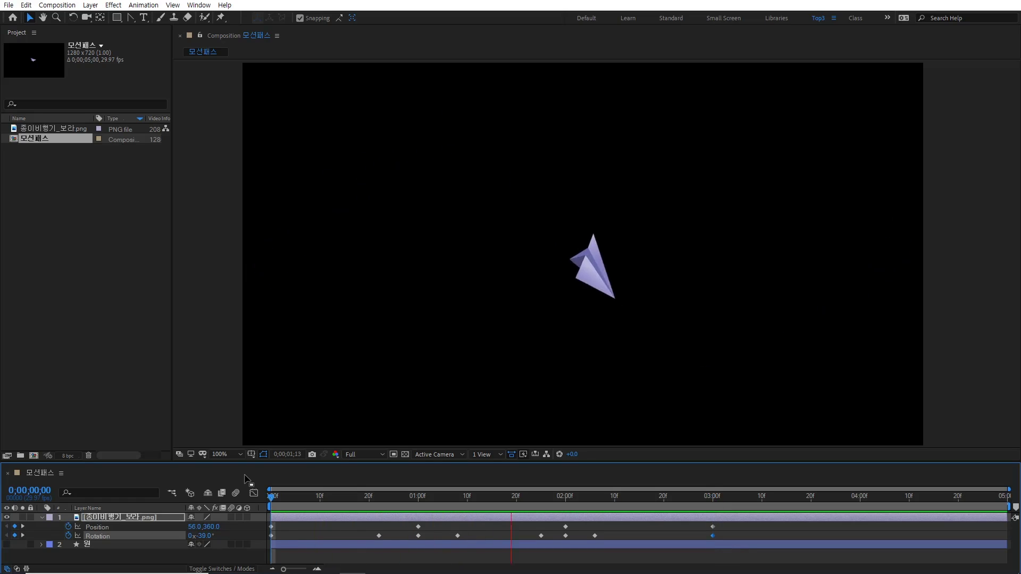
key(space)
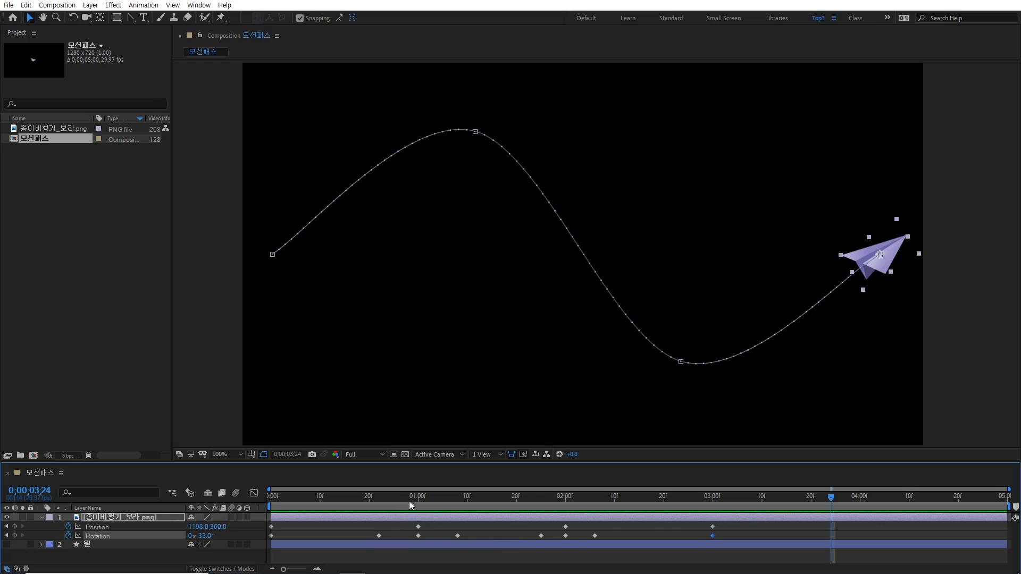
Remove all Rotation keyframes from the paper plane layer and set its Rotation to 0° at the start of the timeline.
drag(404, 496, 260, 540)
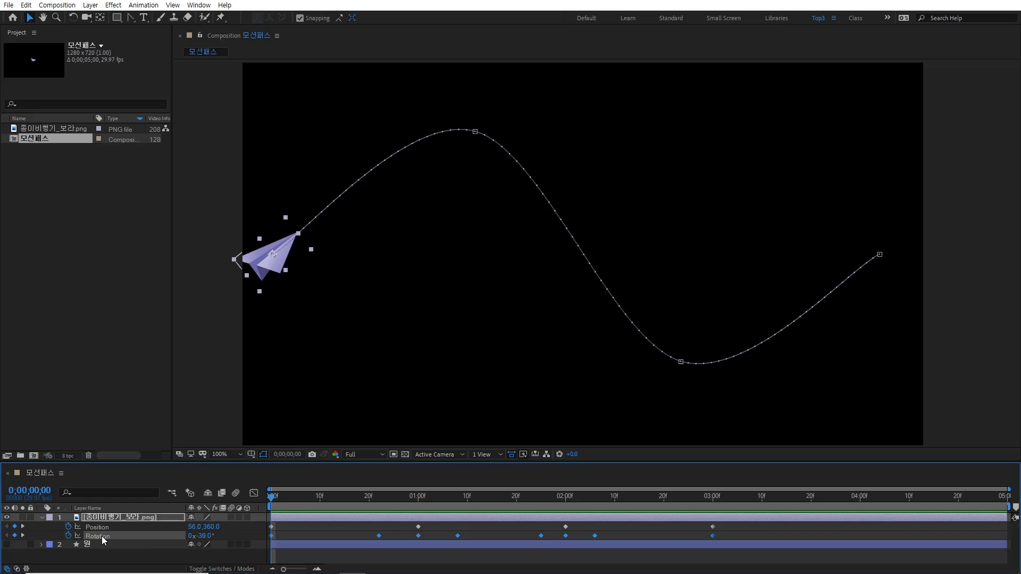
click(68, 535)
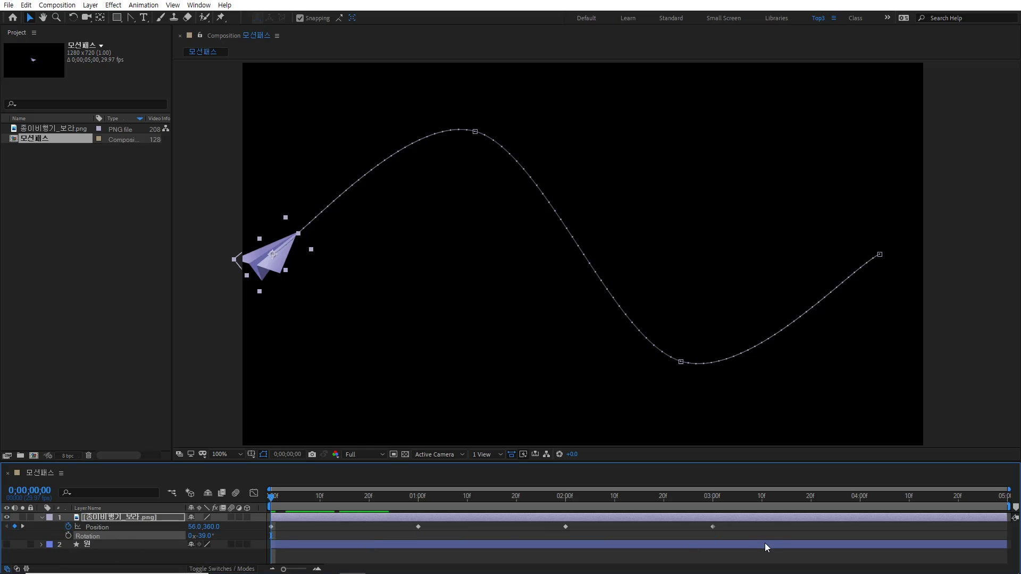
click(205, 536)
text(0)
key(Return)
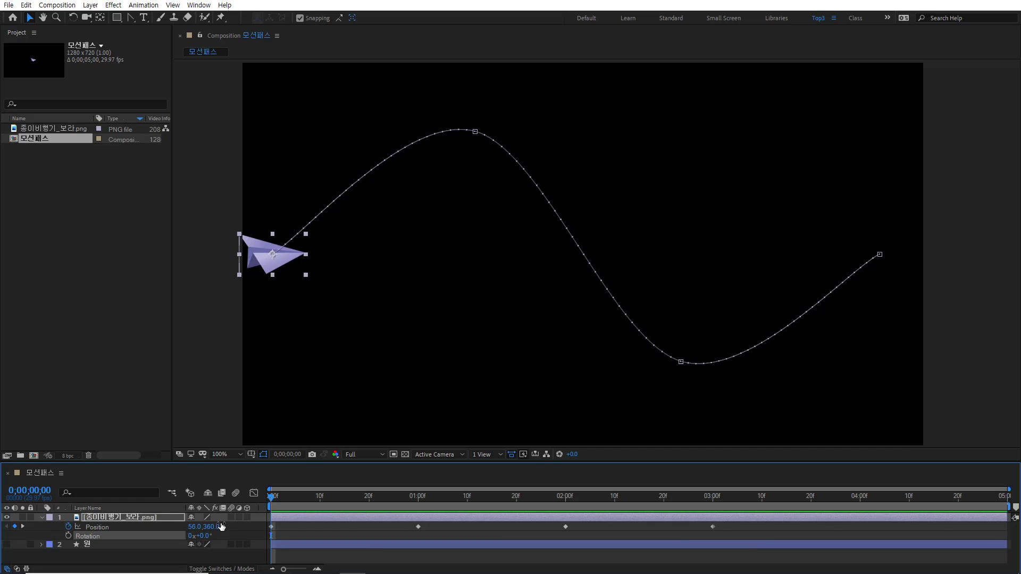
Set the paper plane layer's Auto-Orientation to Orient Along Path.
click(163, 527)
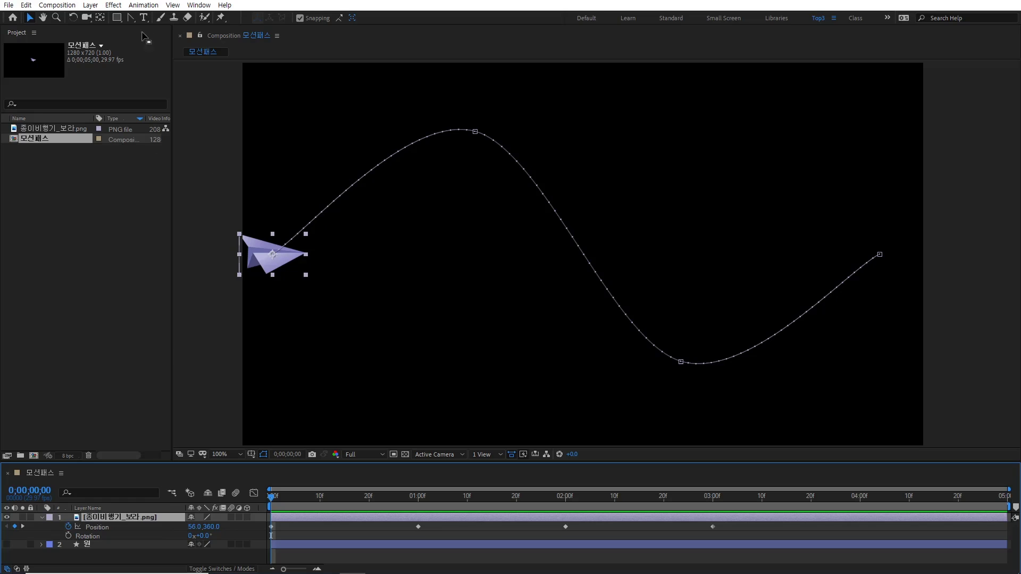
click(91, 6)
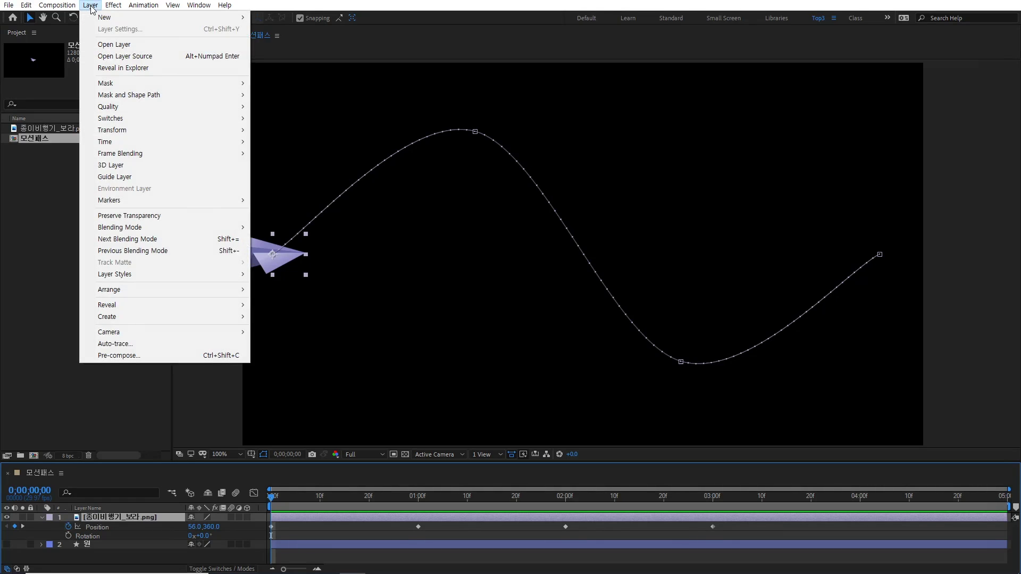
mouse_move(132, 130)
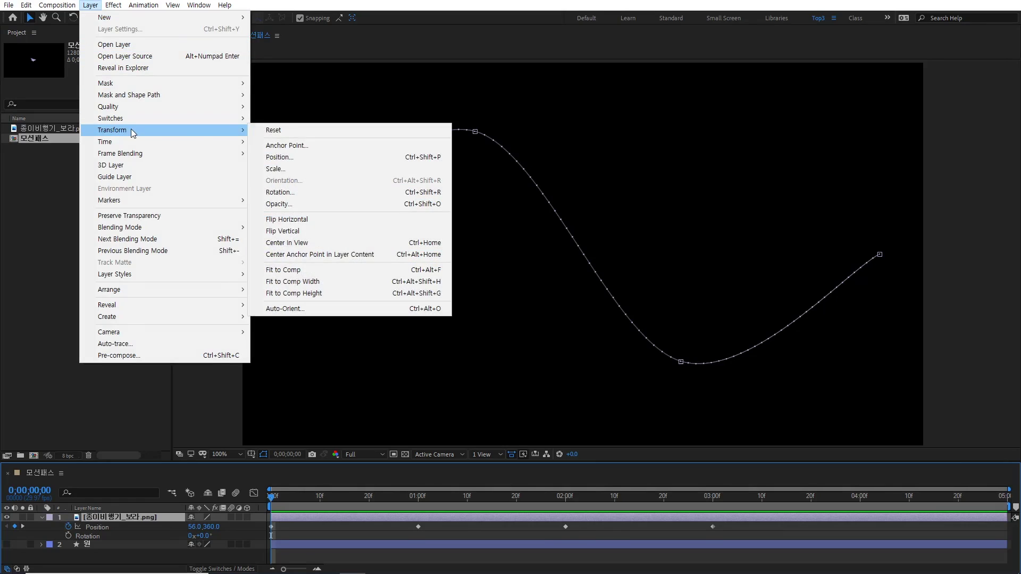
click(353, 311)
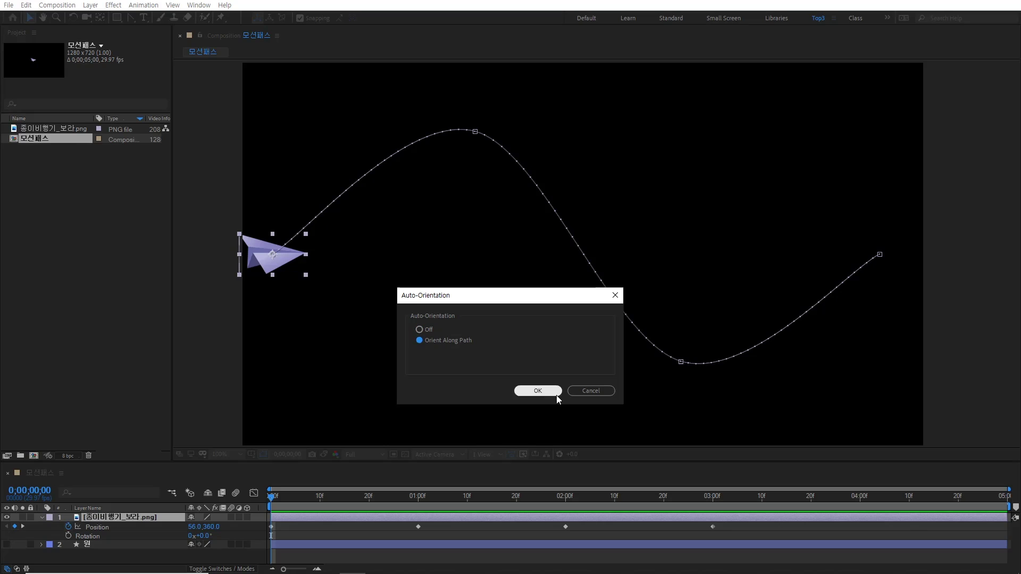
click(544, 390)
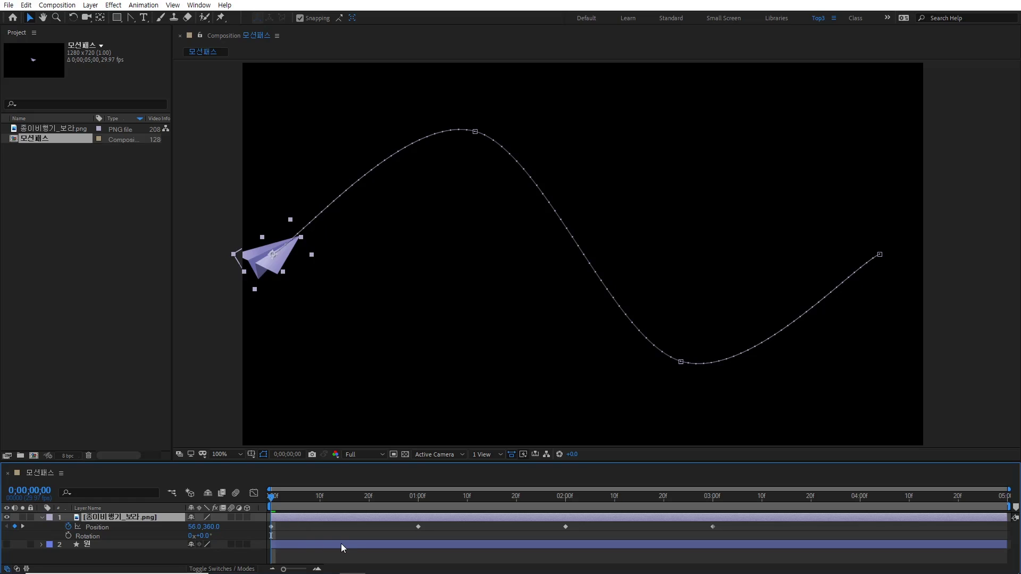
Preview the auto-oriented flight, check the plane's direction at several points along the curve, and return to the first frame.
key(space)
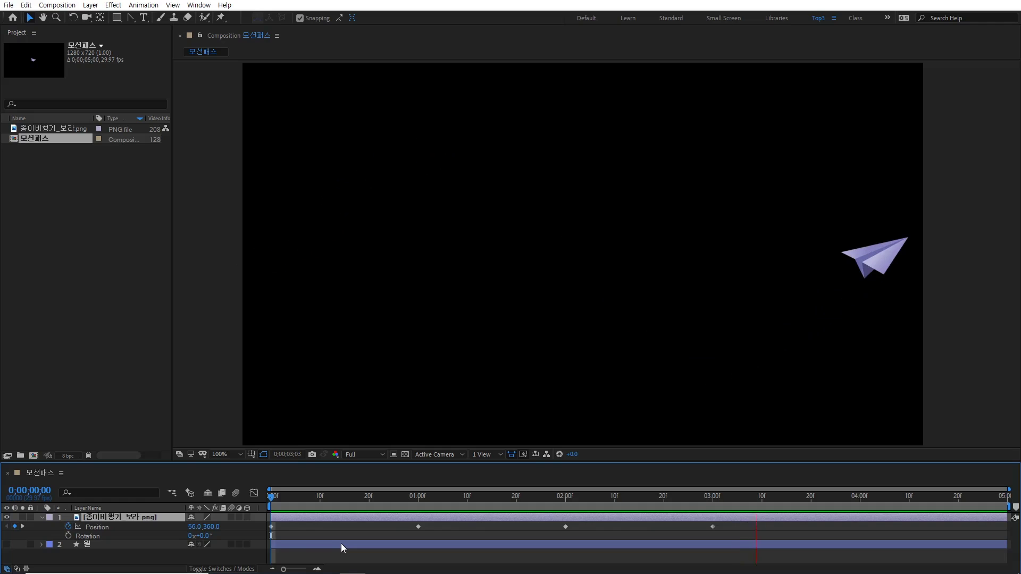
key(space)
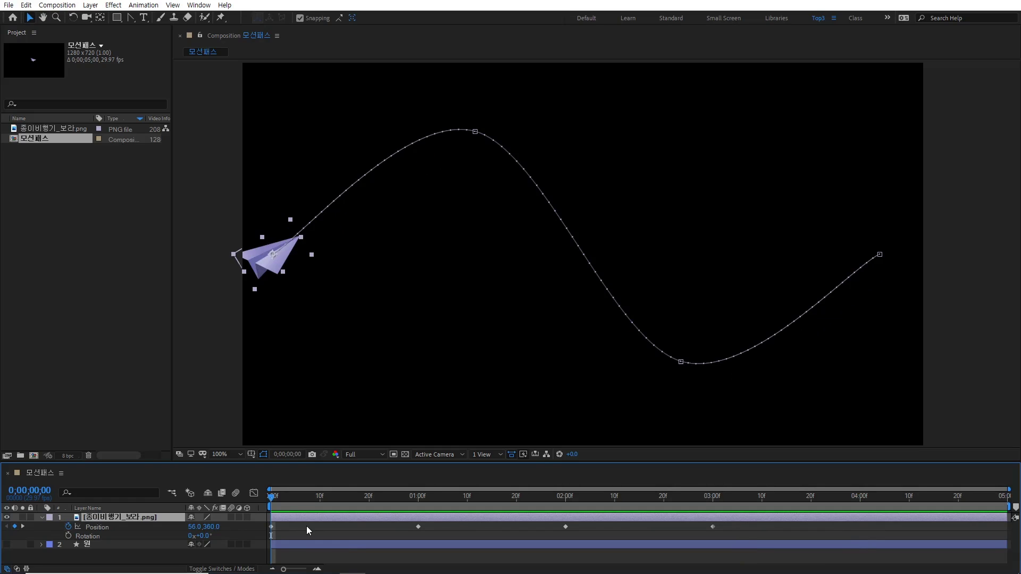
key(space)
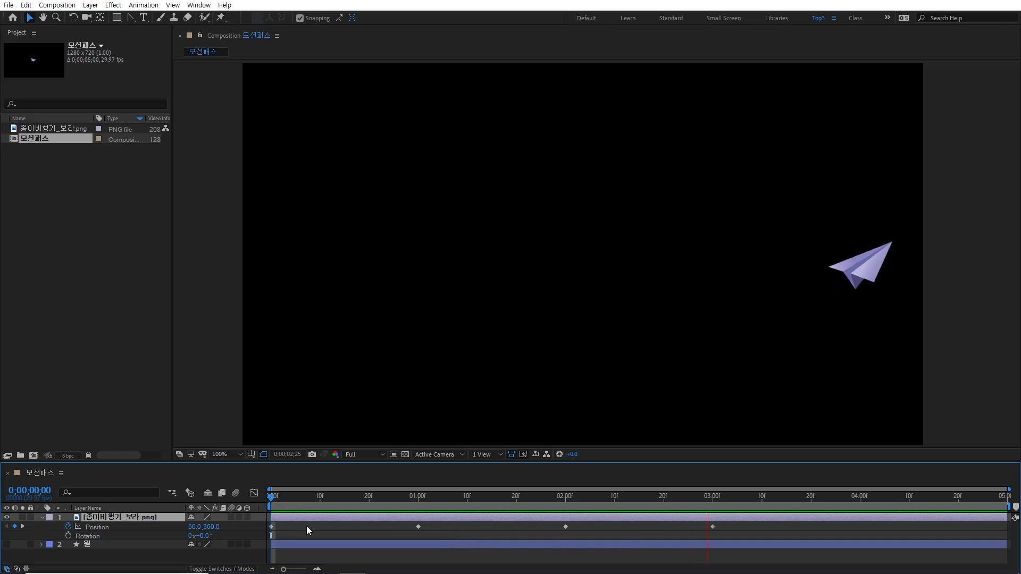
key(space)
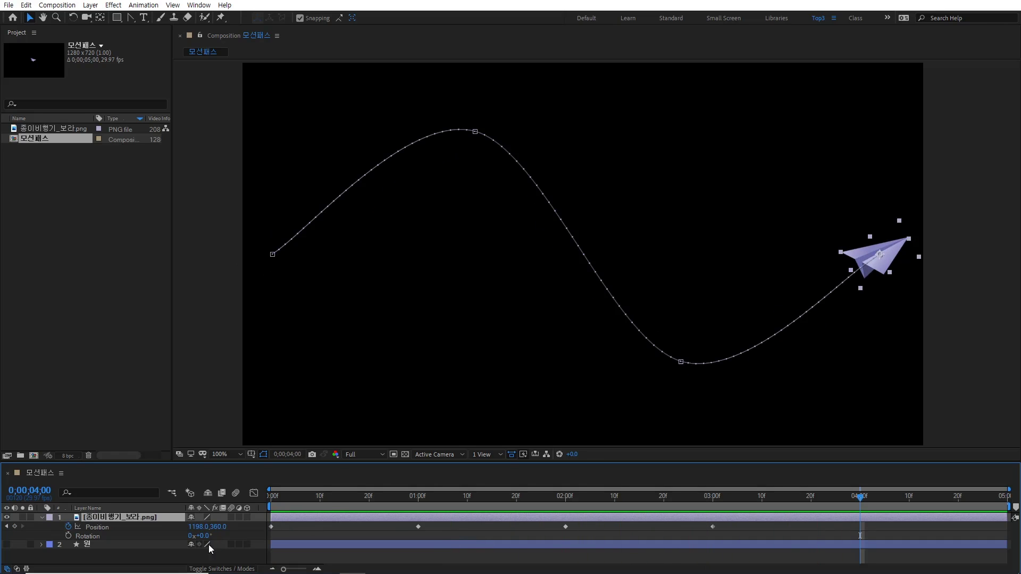
drag(327, 500, 379, 500)
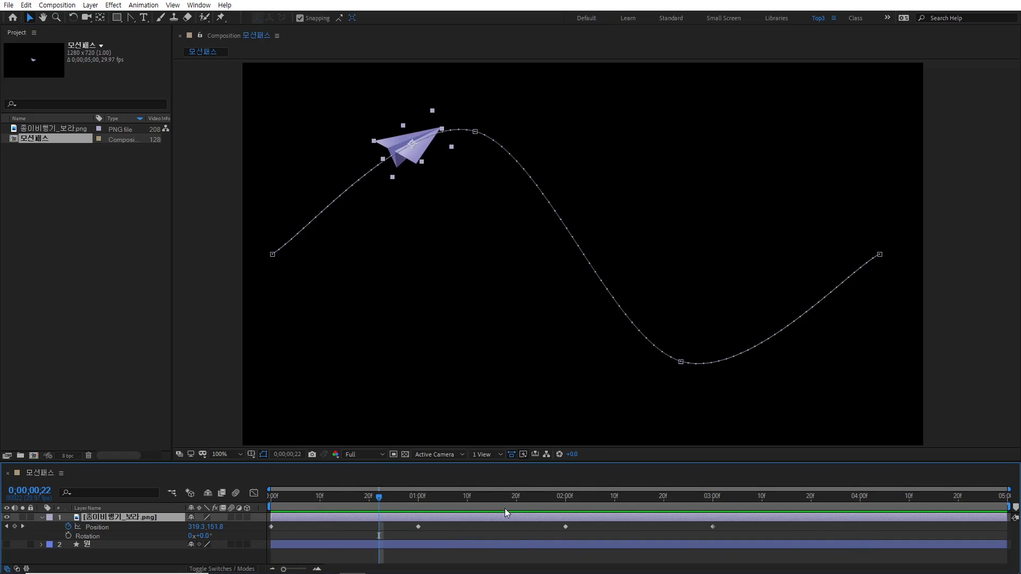
key(shift+Page_Down)
key(shift+Page_Down)
key(shift+Page_Down)
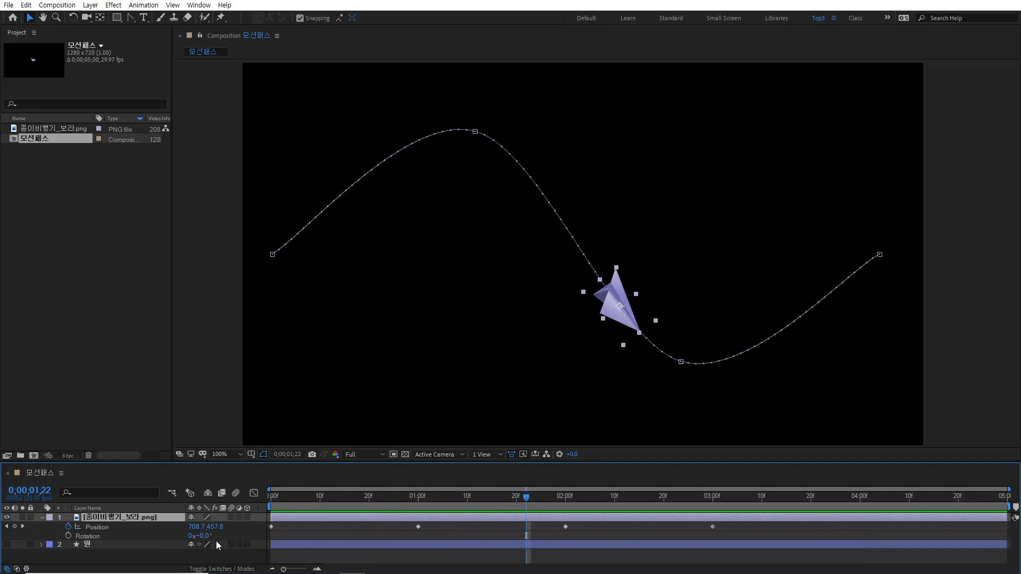
drag(394, 497, 239, 510)
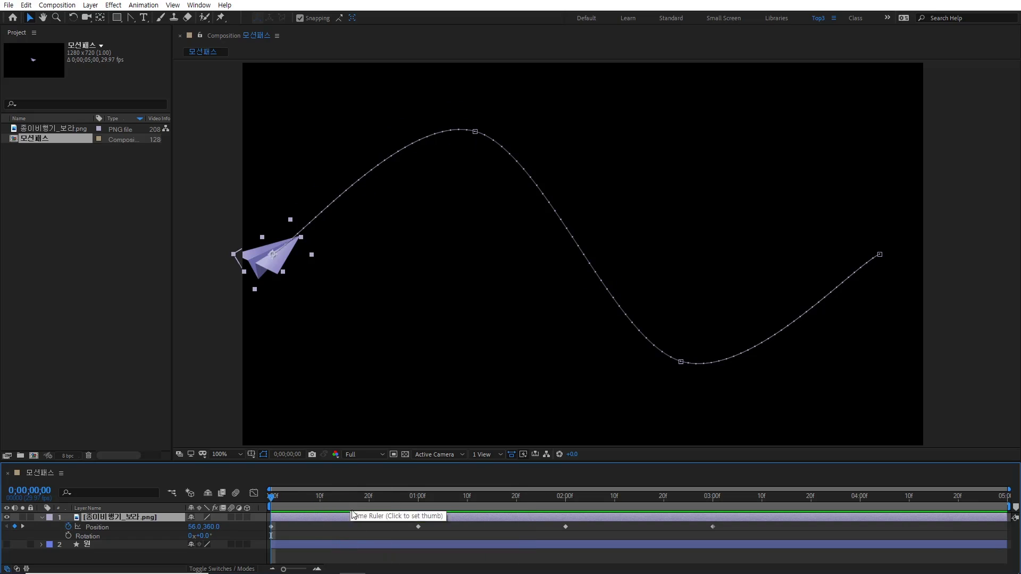